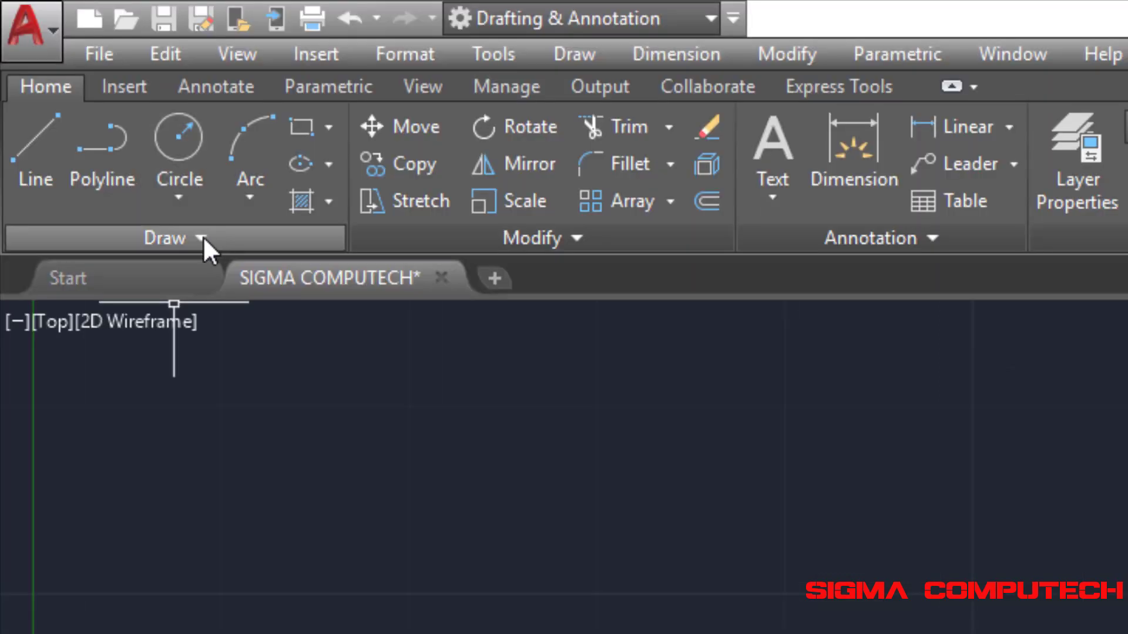
# - Expand the Draw panel and pick the 3D Polyline tool
pyautogui.click(76, 90)
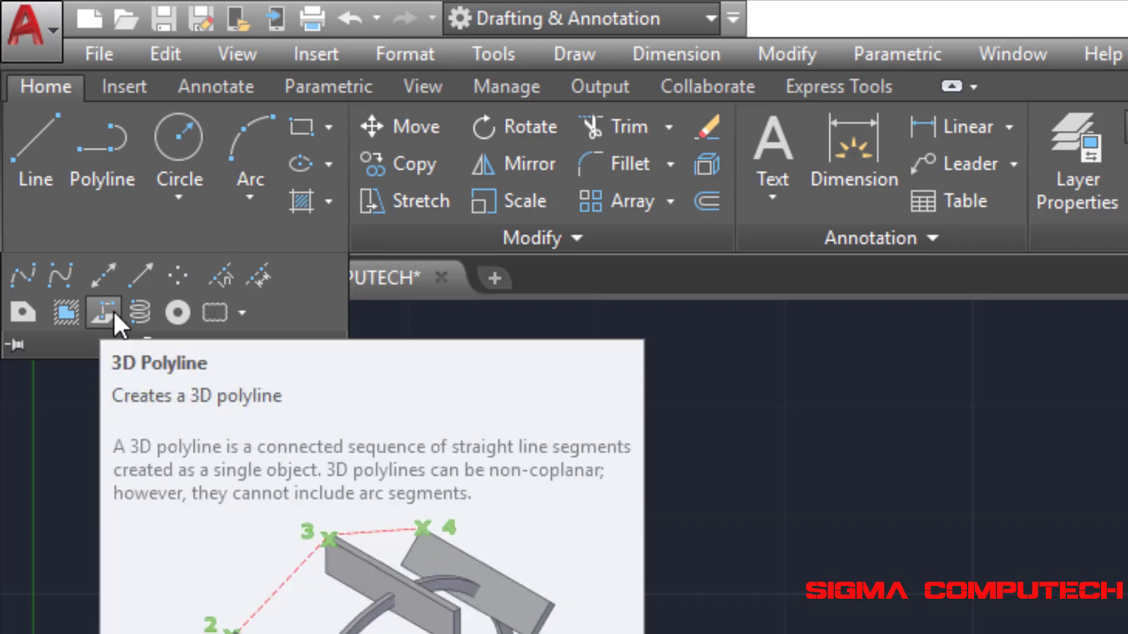
pyautogui.click(113, 309)
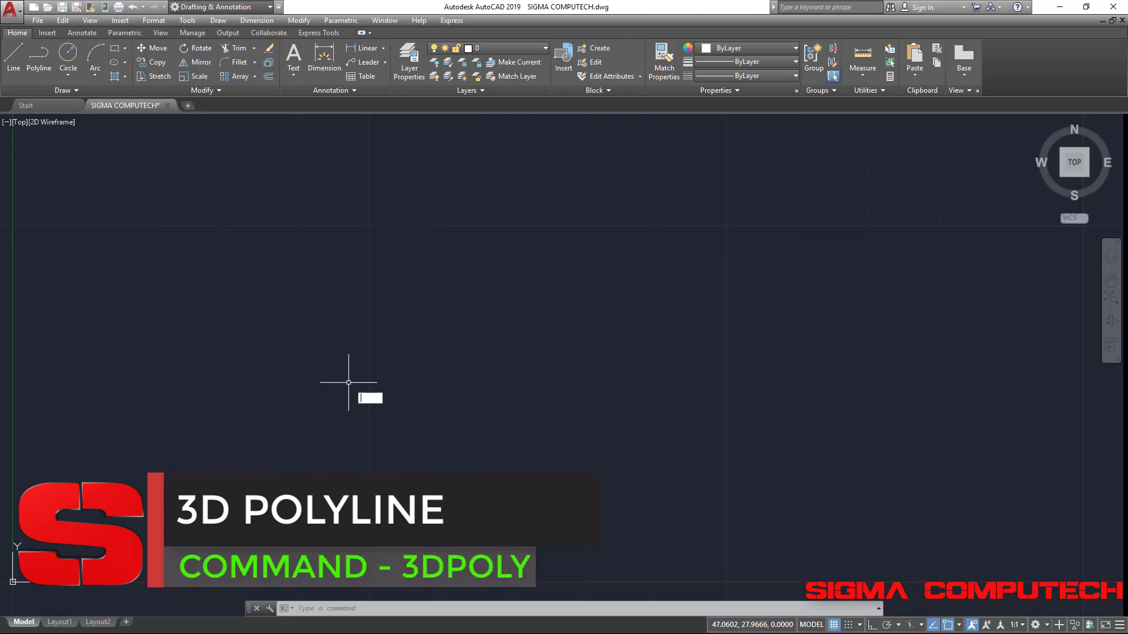
# - Run the 3DPOLY command so it prompts for the polyline's start point
pyautogui.write('3DPOLY')
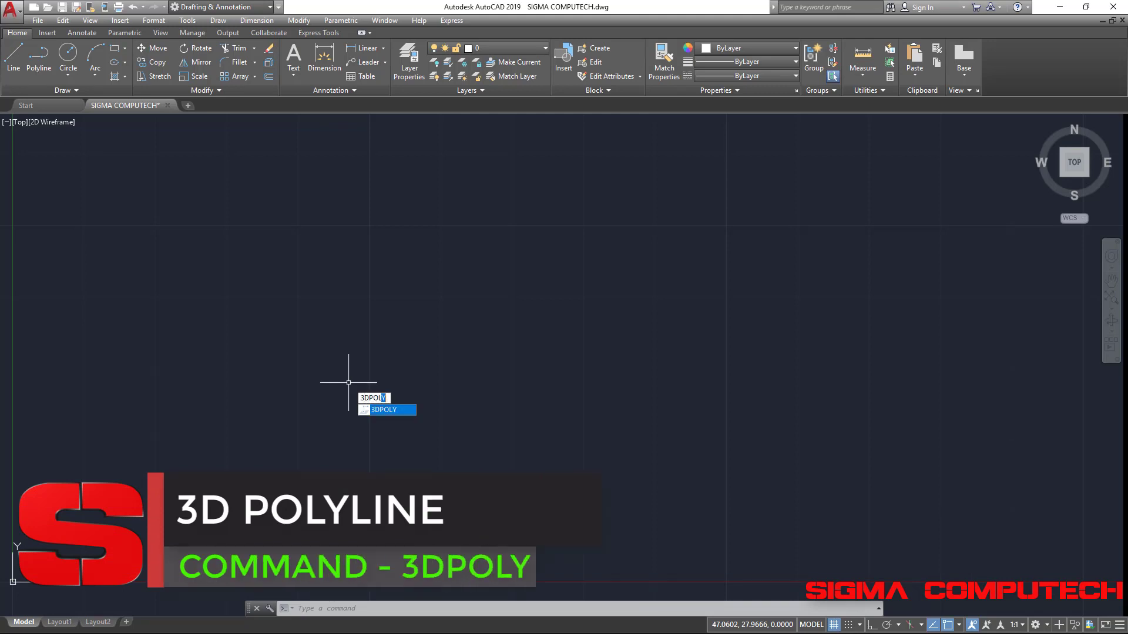
pyautogui.press('Return')
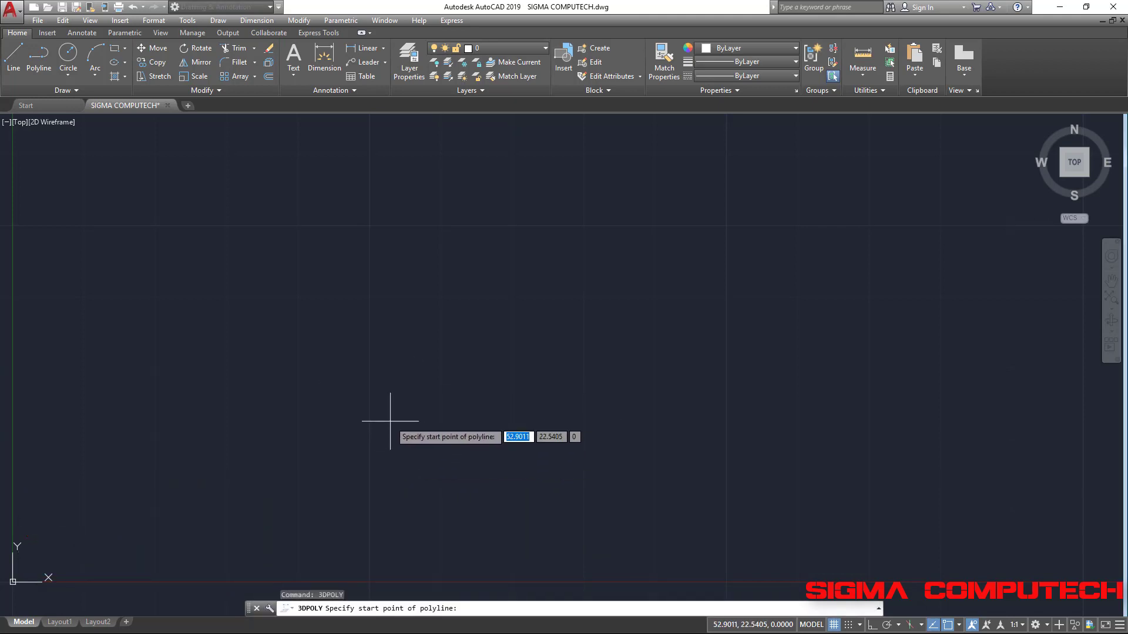
pyautogui.click(54, 92)
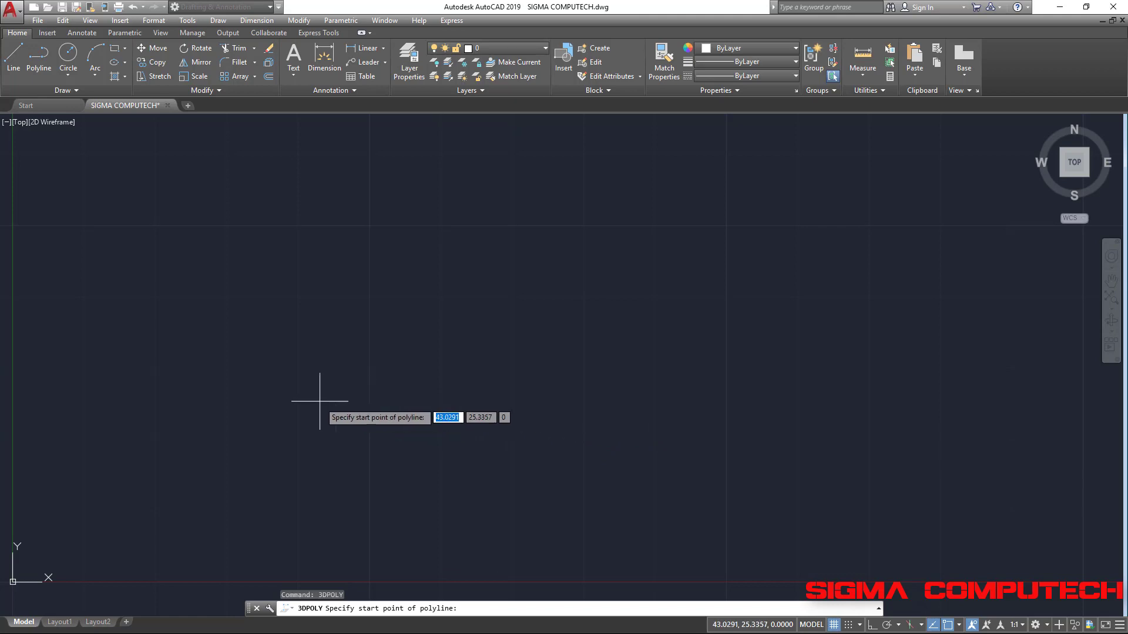
# - Draw an Ortho-constrained 3D polyline with bottom, right and top edges, open on the left
pyautogui.click(220, 408)
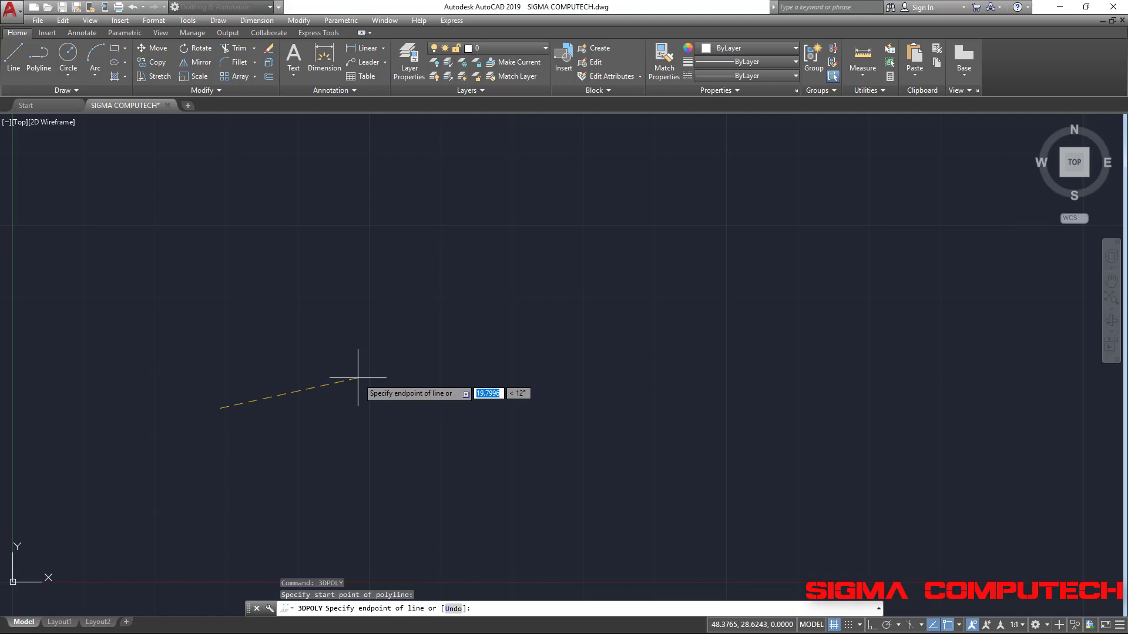
pyautogui.press('F8')
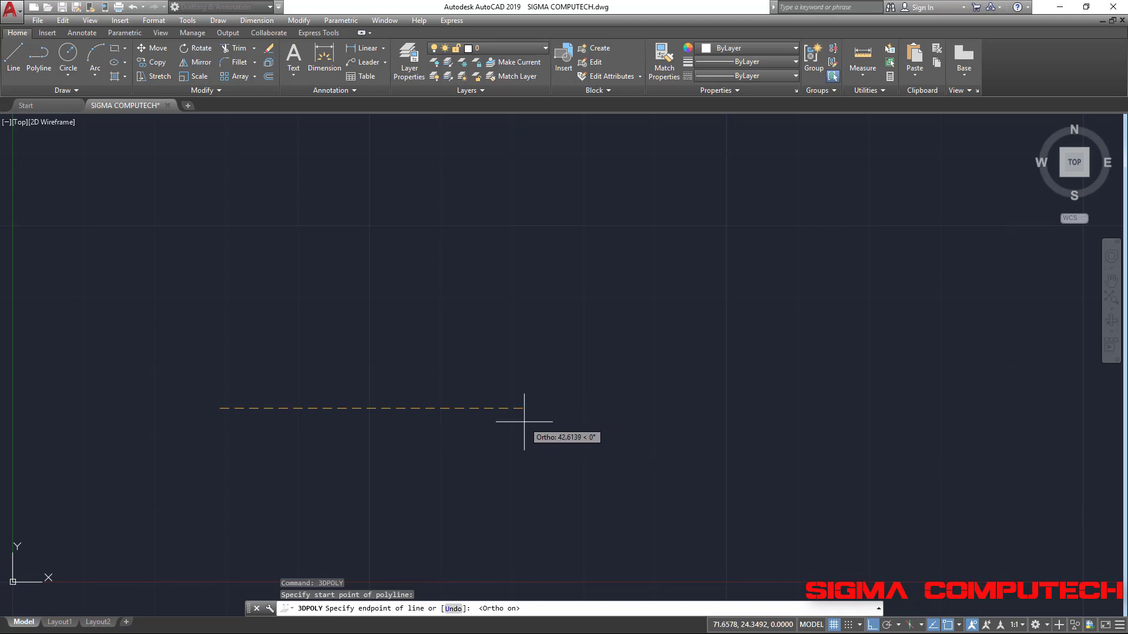
pyautogui.click(524, 421)
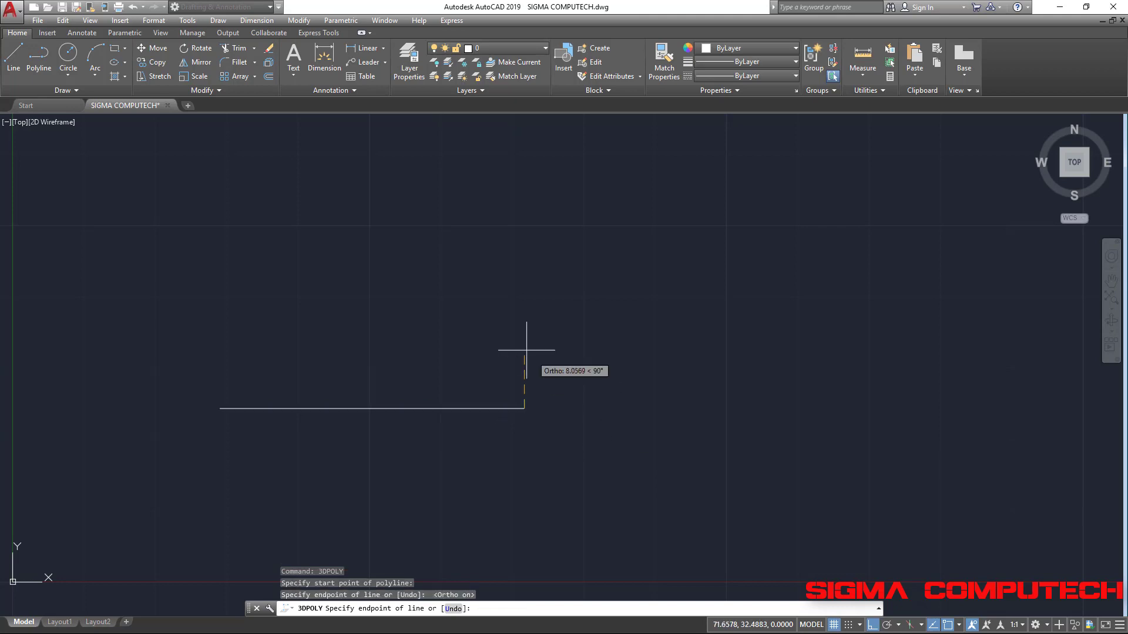
pyautogui.click(526, 233)
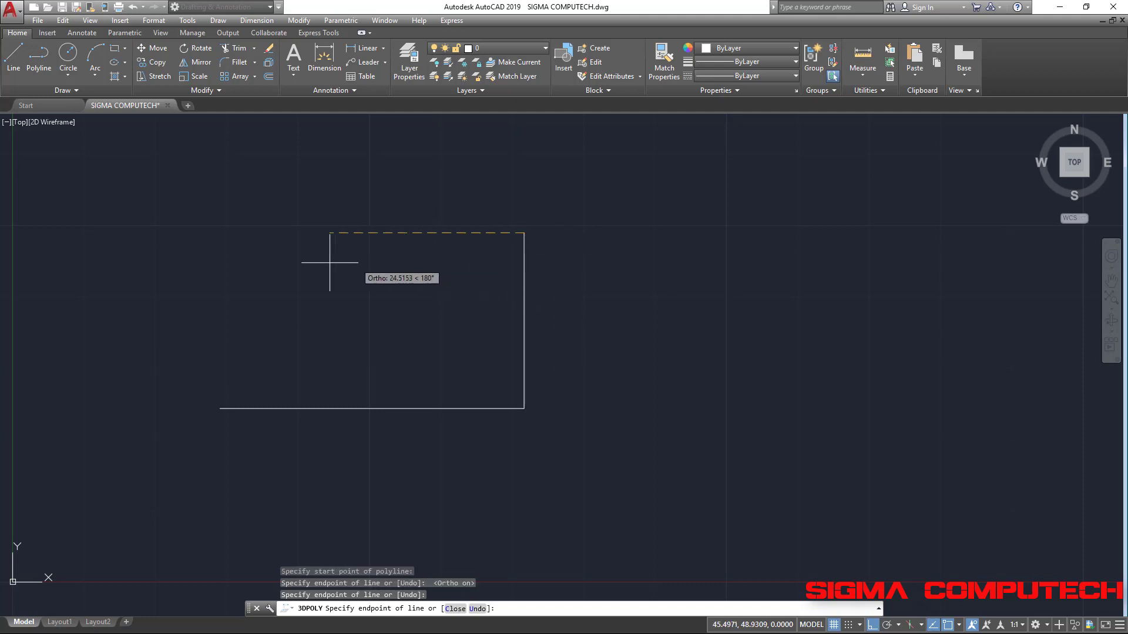
pyautogui.click(241, 262)
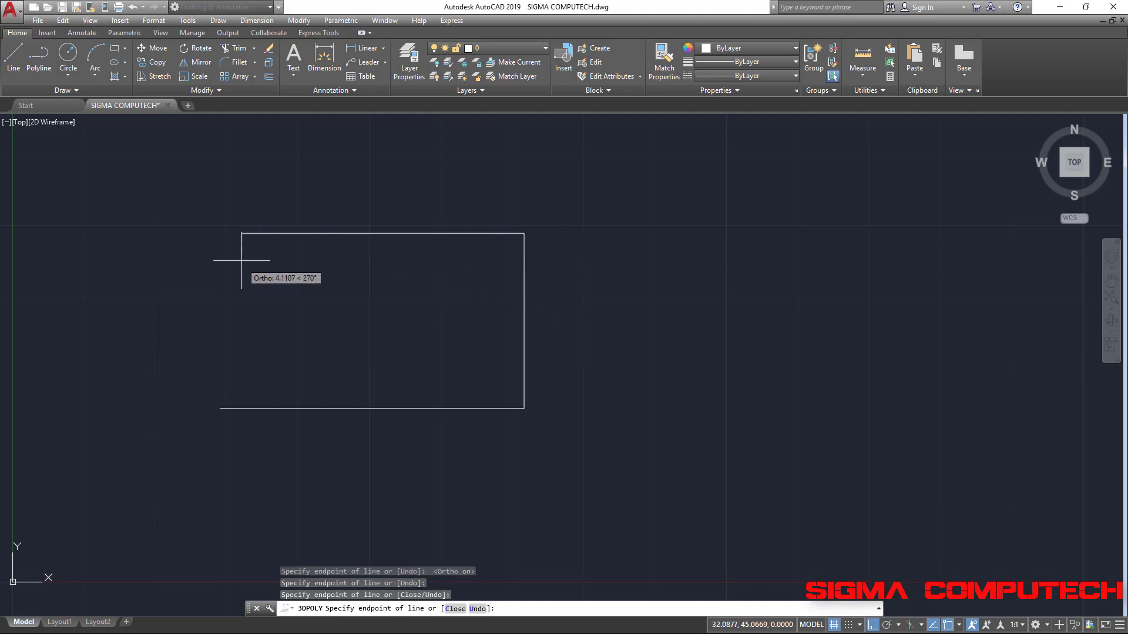
pyautogui.press('Return')
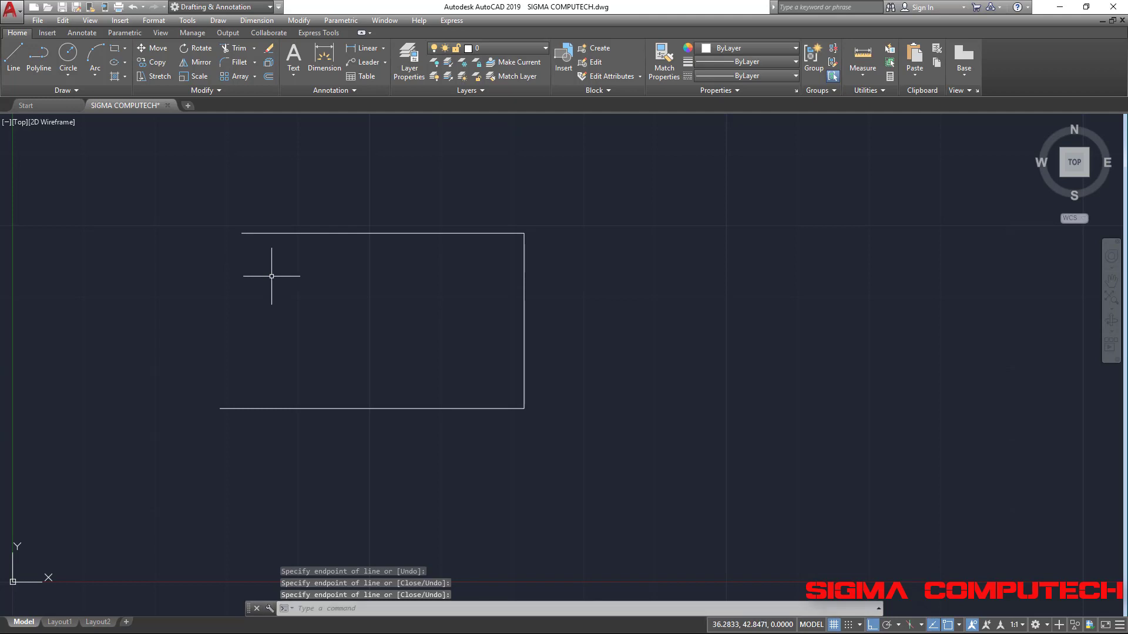
# - Zoom out and window-select the three-sided polyline, confirming it is one object
pyautogui.moveTo(316, 292); pyautogui.dragTo(365, 315, button='middle')
pyautogui.scroll(-2, 365, 315)
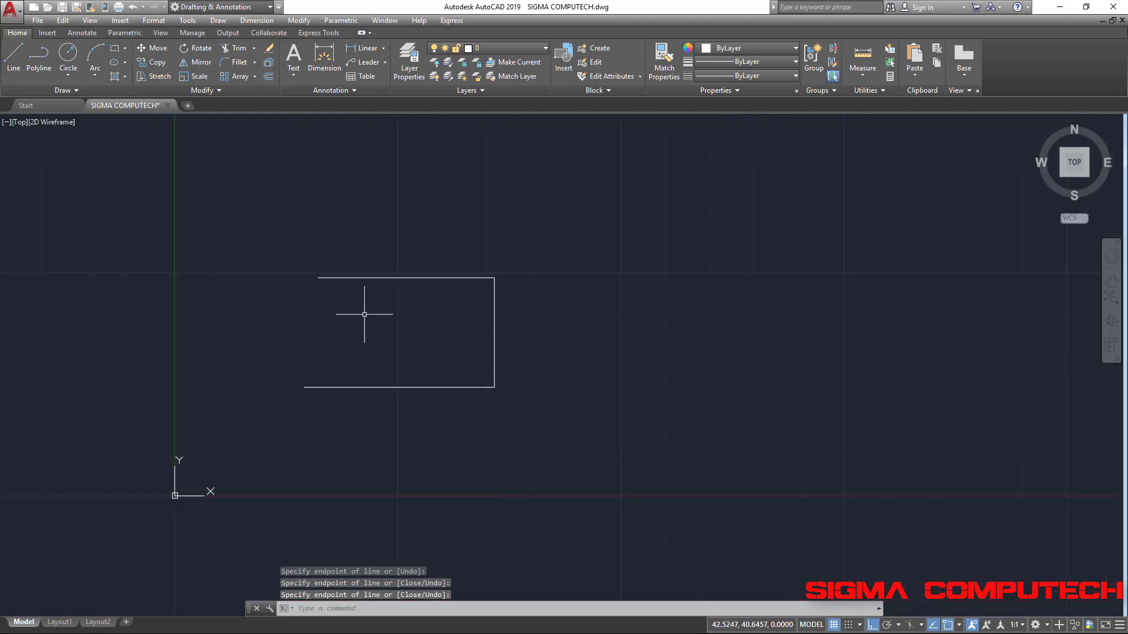
pyautogui.moveTo(481, 345); pyautogui.dragTo(437, 404, button='middle')
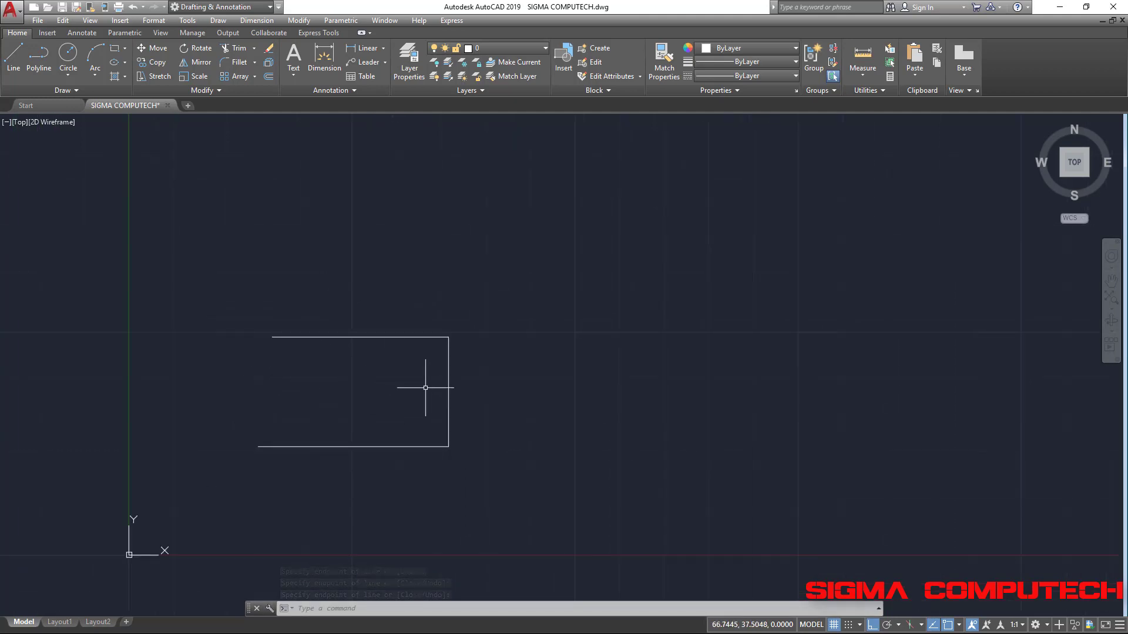
pyautogui.click(498, 411)
pyautogui.click(445, 352)
pyautogui.write('L')
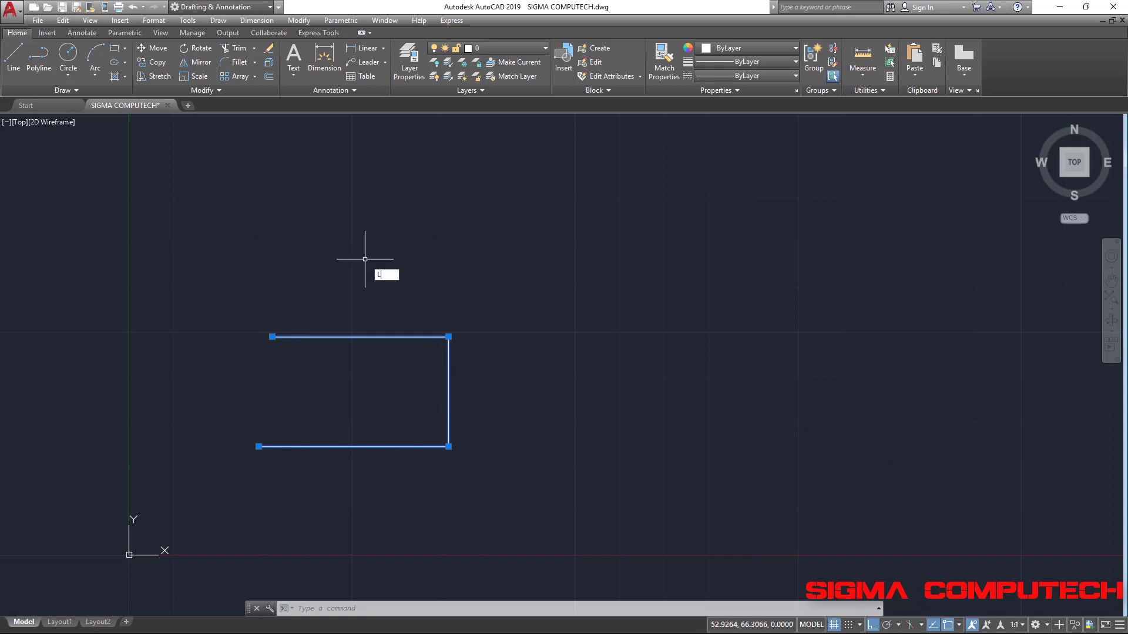
# - Draw a second open three-sided shape from separate LINE segments and pick its right side
pyautogui.press('Return')
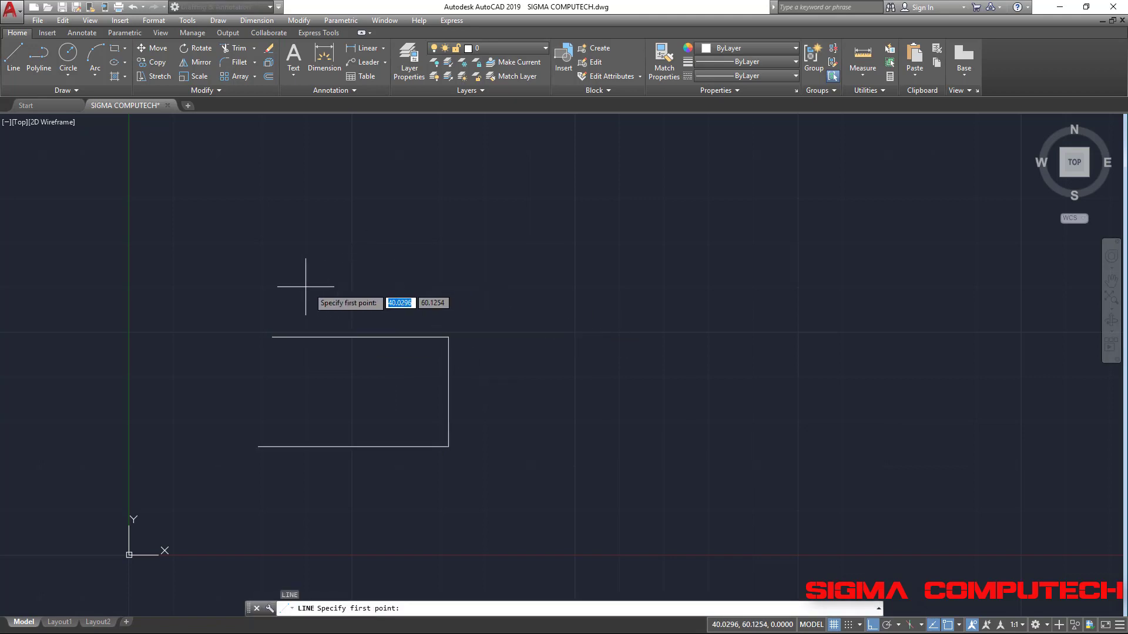
pyautogui.click(332, 276)
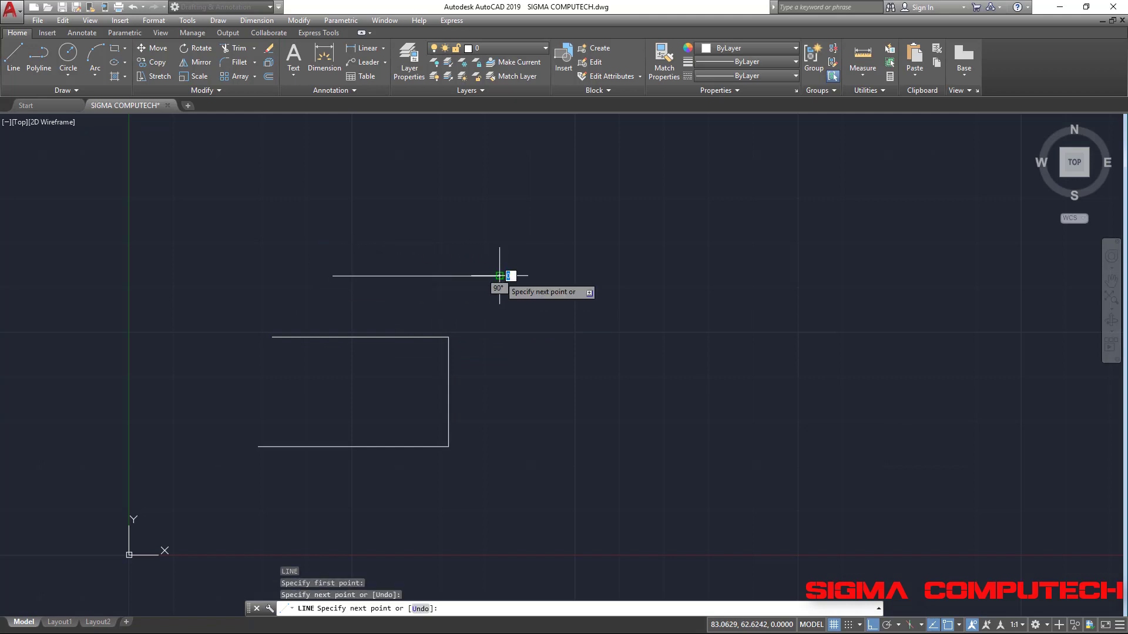
pyautogui.click(499, 276)
pyautogui.click(499, 205)
pyautogui.click(418, 196)
pyautogui.press('Return')
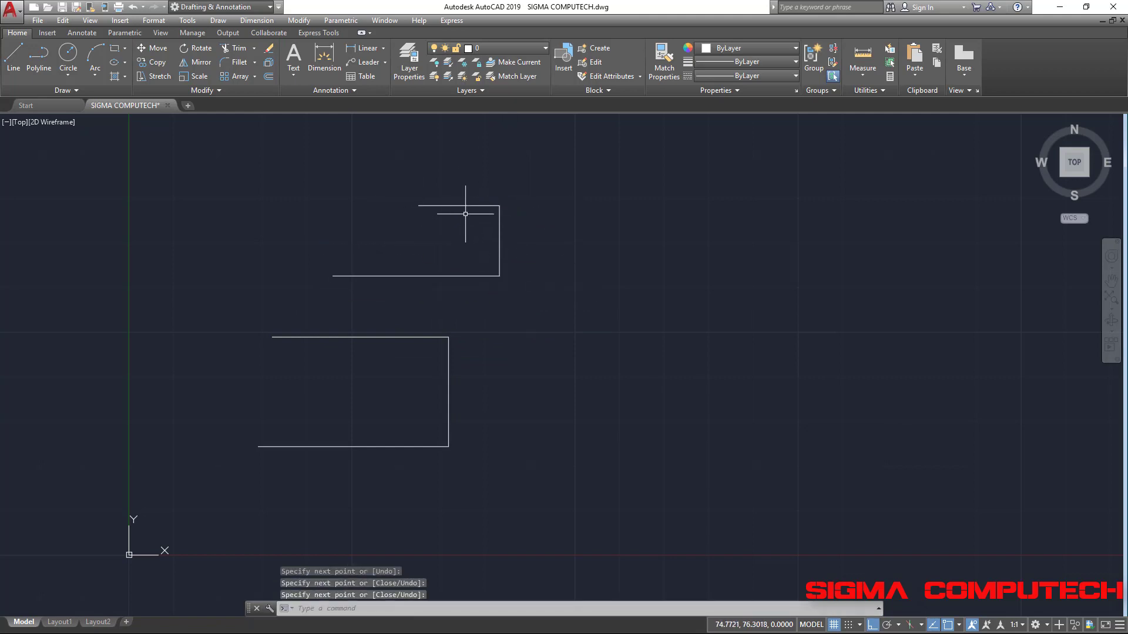
pyautogui.click(509, 238)
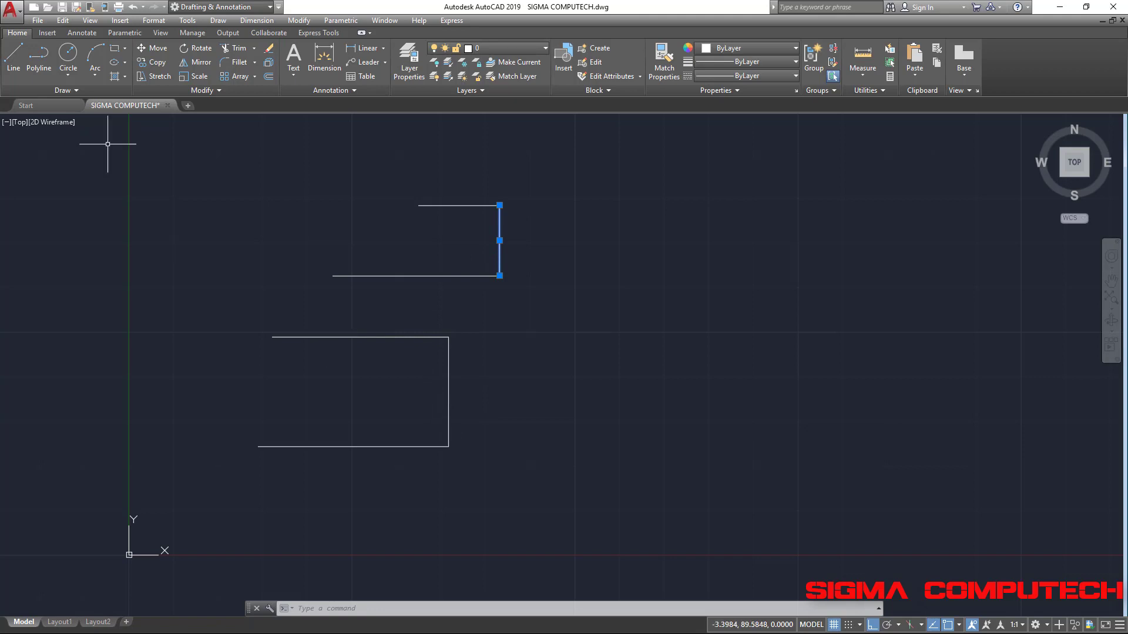
# - Draw a polyline's straight bottom, right and top sides to the lower right
pyautogui.click(40, 59)
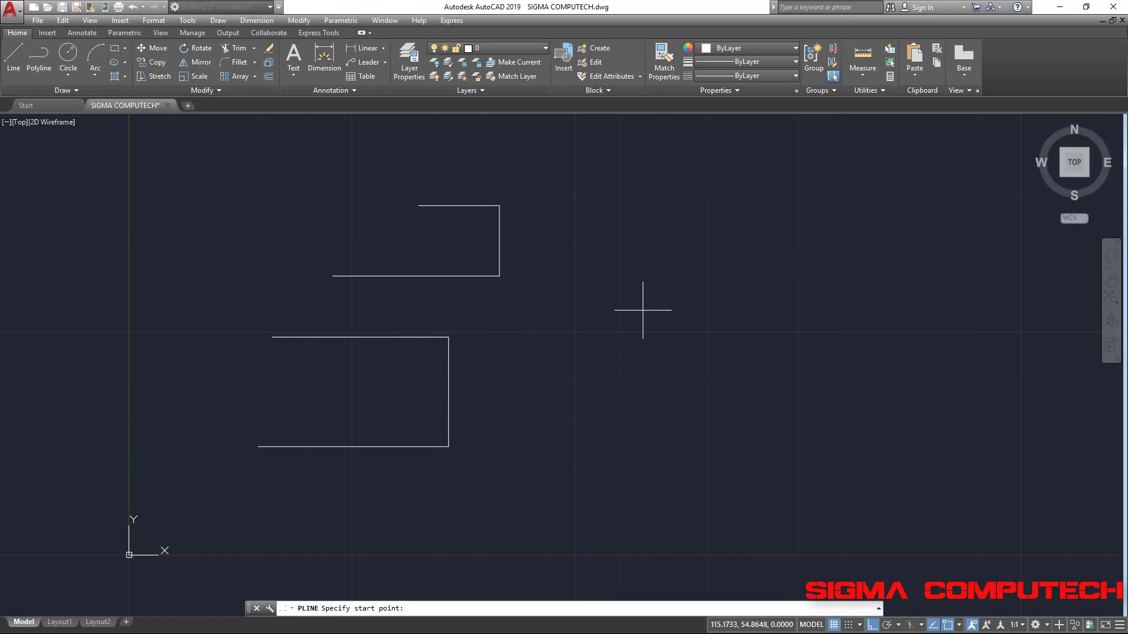
pyautogui.click(561, 429)
pyautogui.click(724, 429)
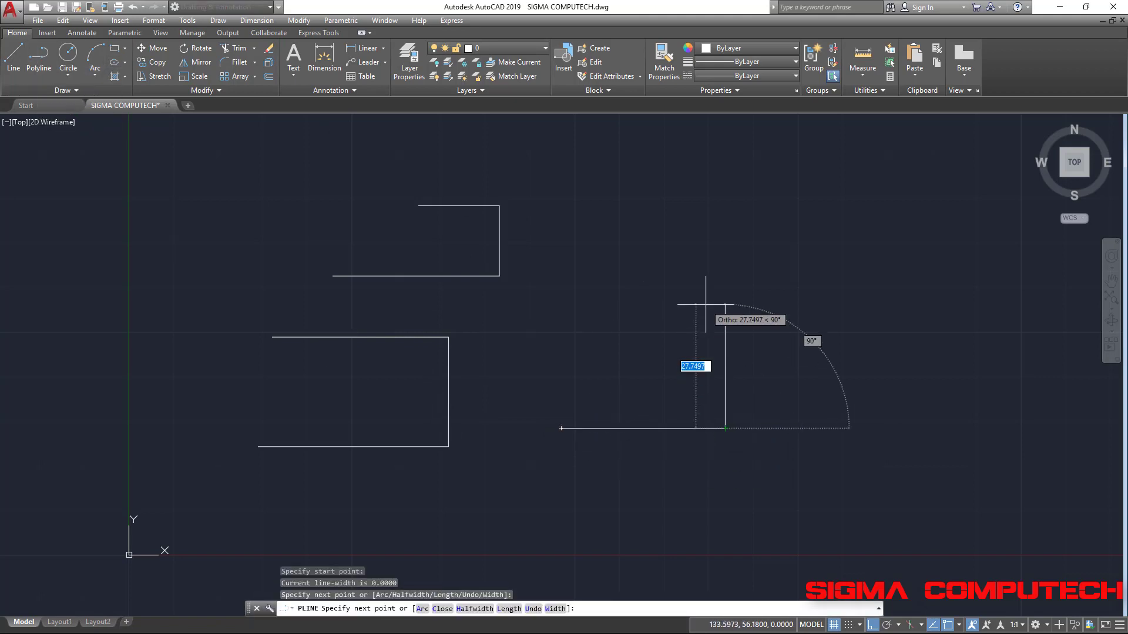
pyautogui.click(724, 305)
pyautogui.click(579, 312)
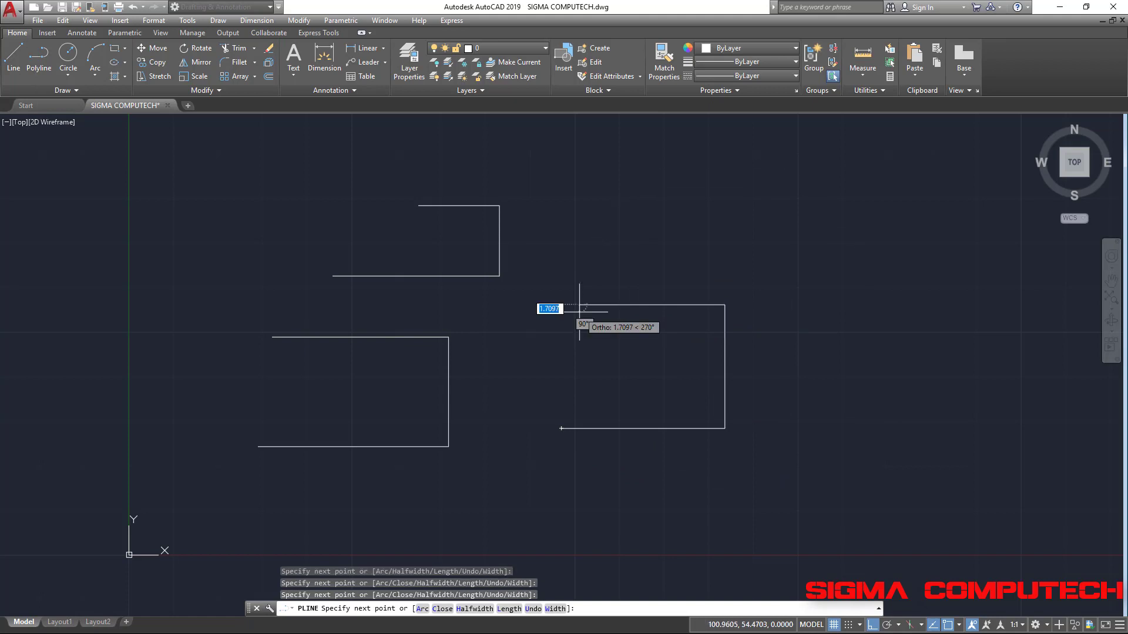
# - Add an arc segment forming the rounded left end, then end the polyline
pyautogui.rightClick(552, 337)
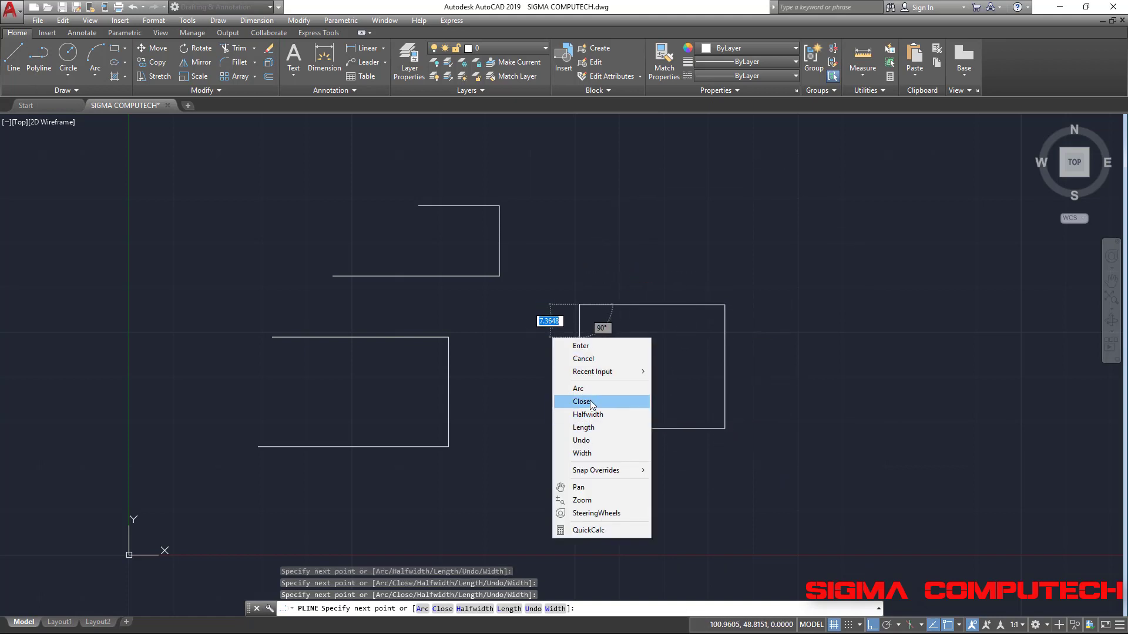
pyautogui.click(581, 388)
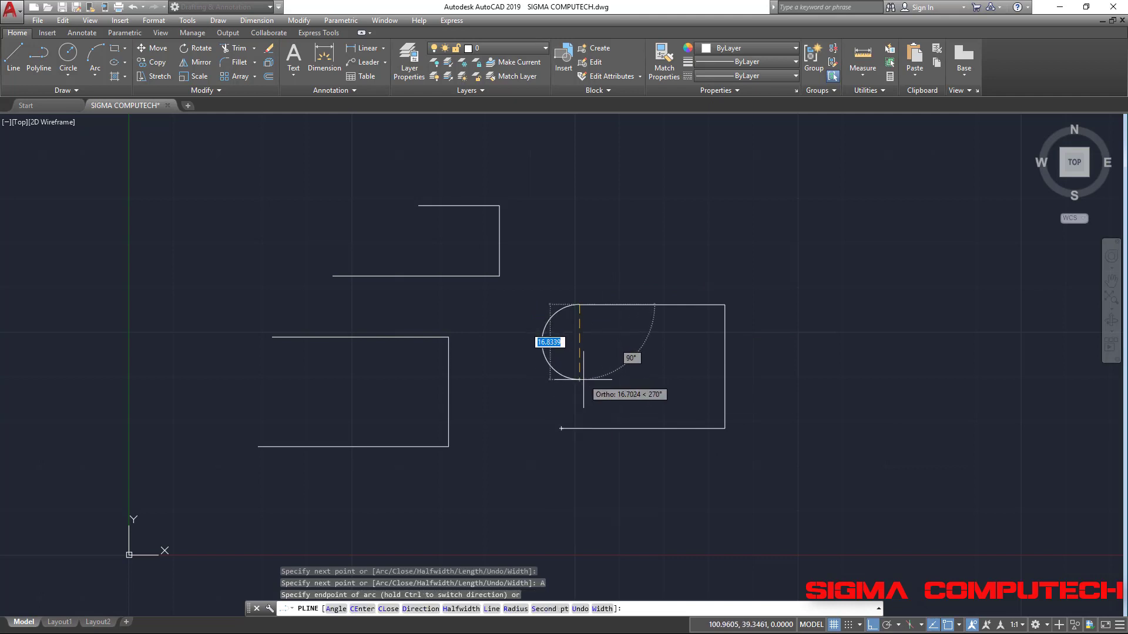
pyautogui.rightClick(636, 398)
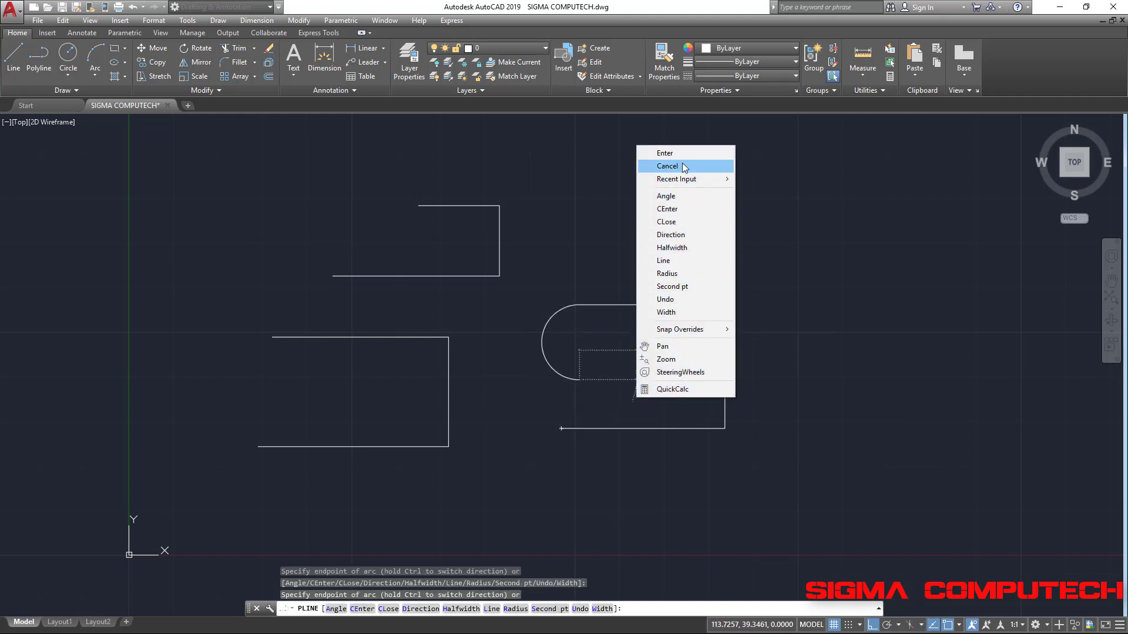
pyautogui.press('Escape')
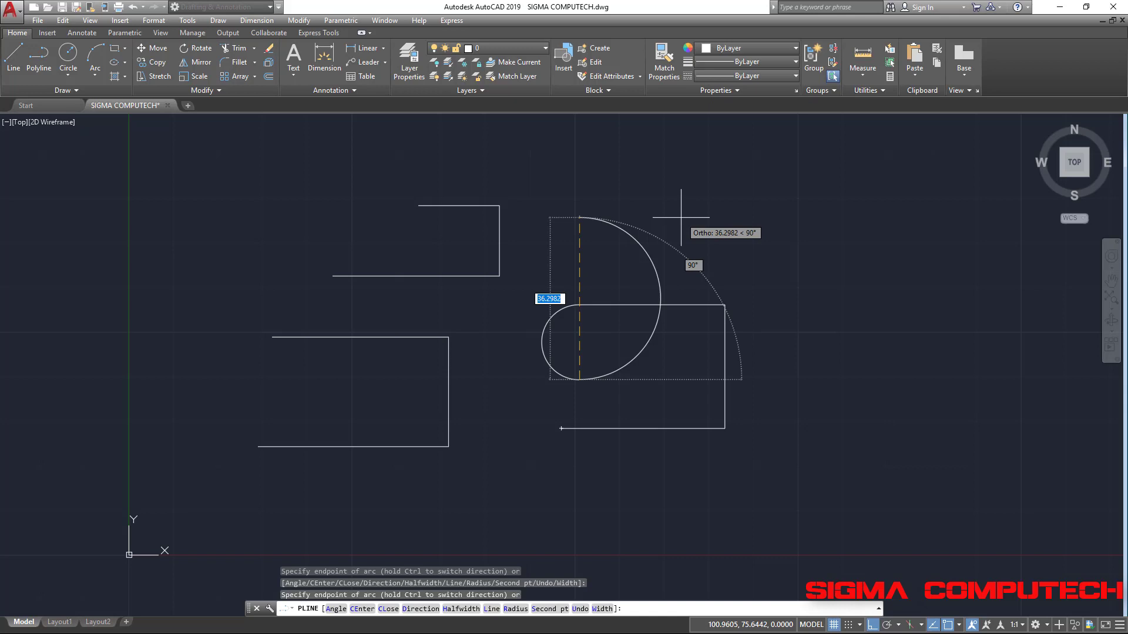
pyautogui.rightClick(680, 217)
pyautogui.click(721, 238)
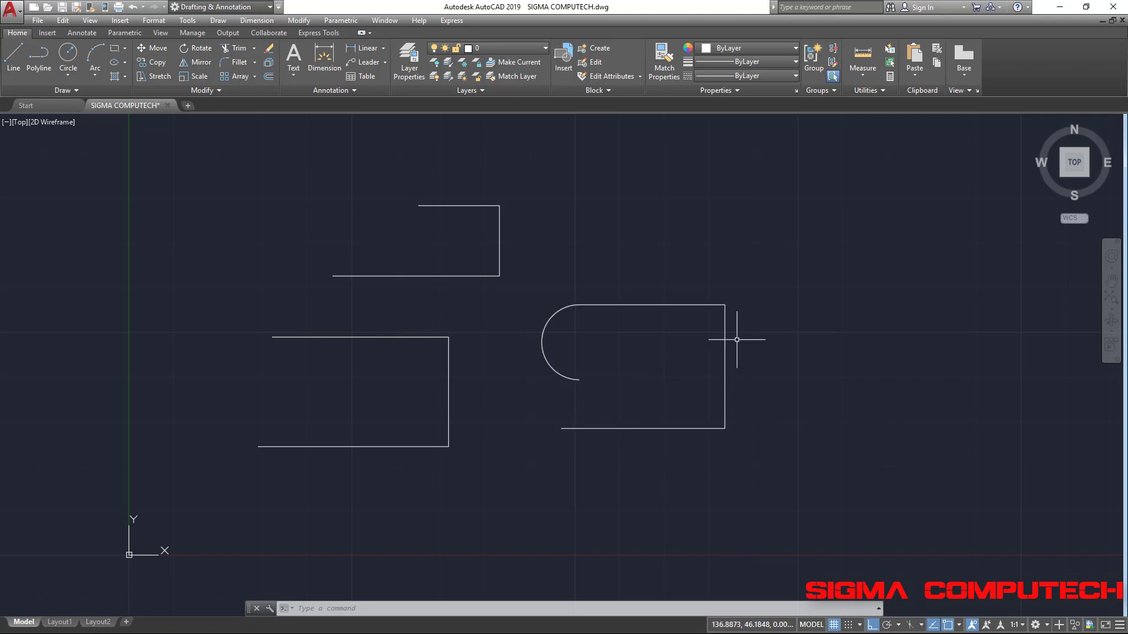
pyautogui.click(491, 400)
# - Complete a crossing window around the lower-left 3D polyline to select it
pyautogui.click(412, 375)
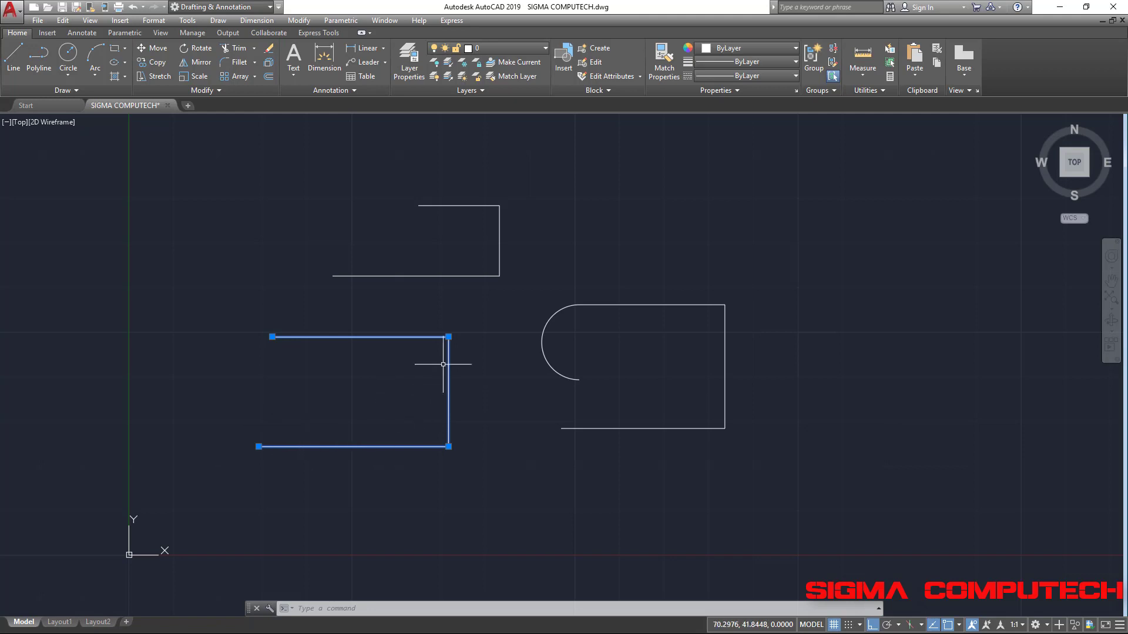
# - Window-select the three open shapes and delete them all
pyautogui.click(626, 455)
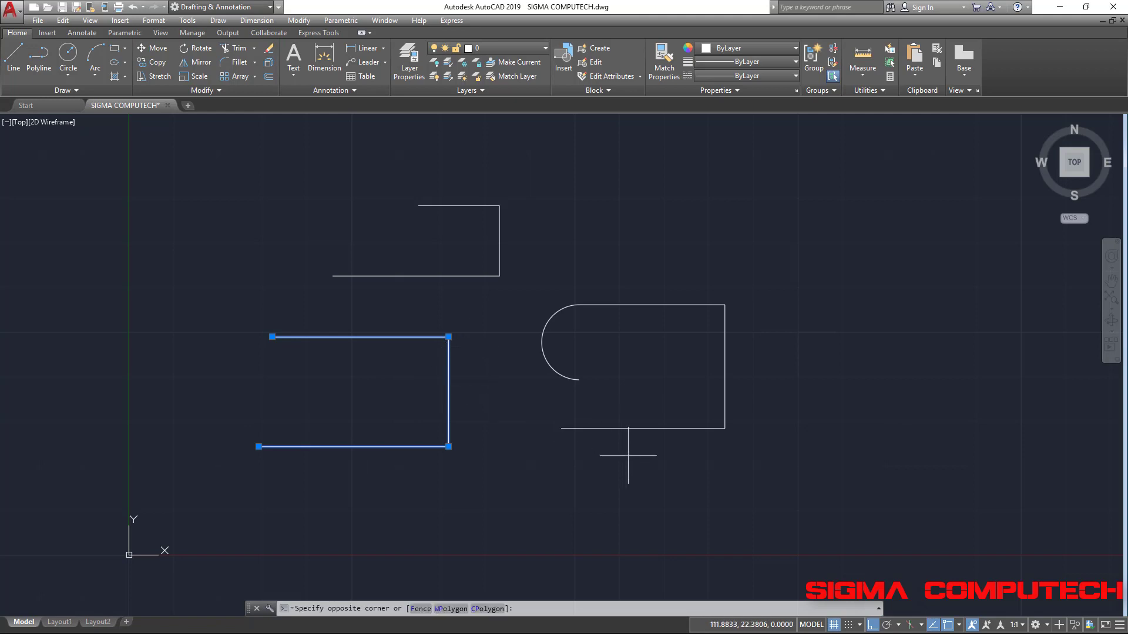
pyautogui.click(600, 411)
pyautogui.scroll(2, 647, 439)
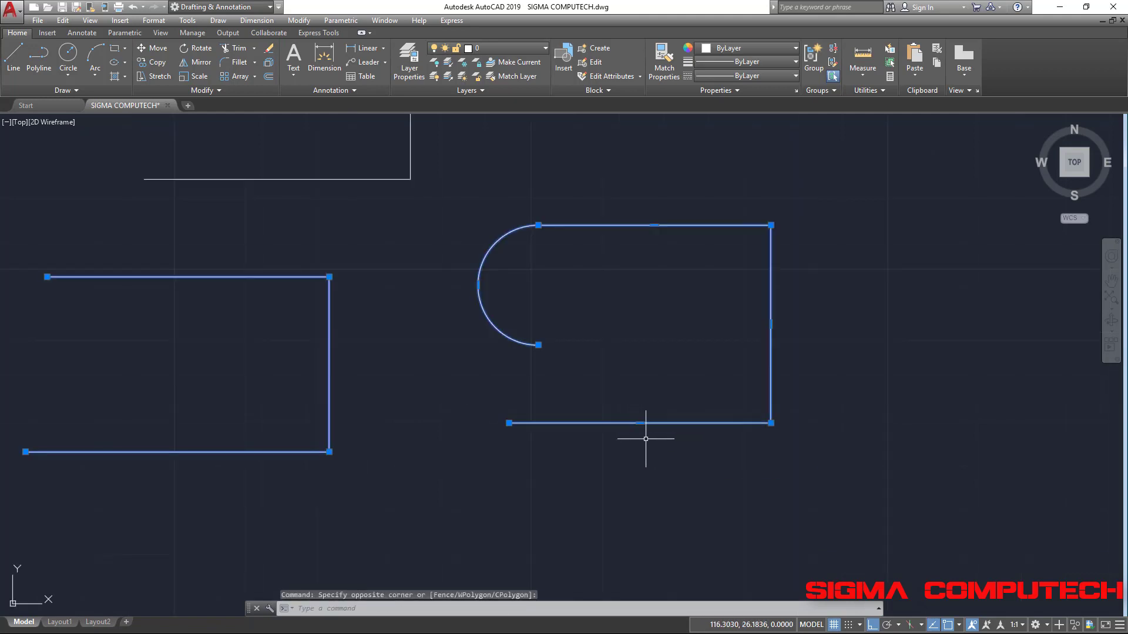
pyautogui.moveTo(605, 436); pyautogui.dragTo(669, 435, button='middle')
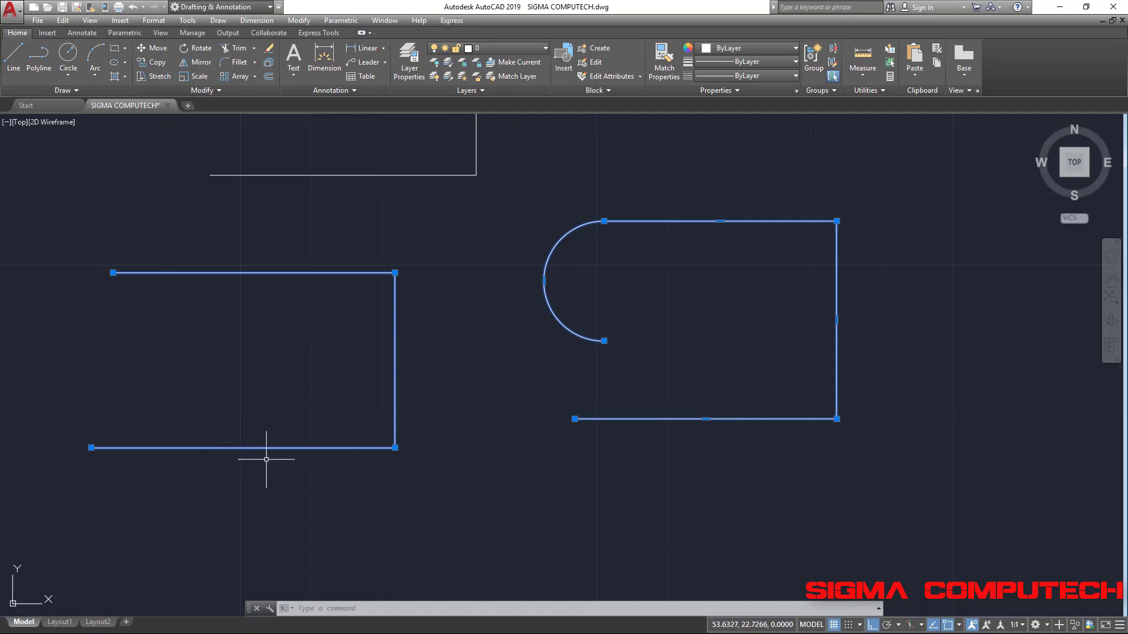
pyautogui.press('Escape')
pyautogui.scroll(-2, 535, 487)
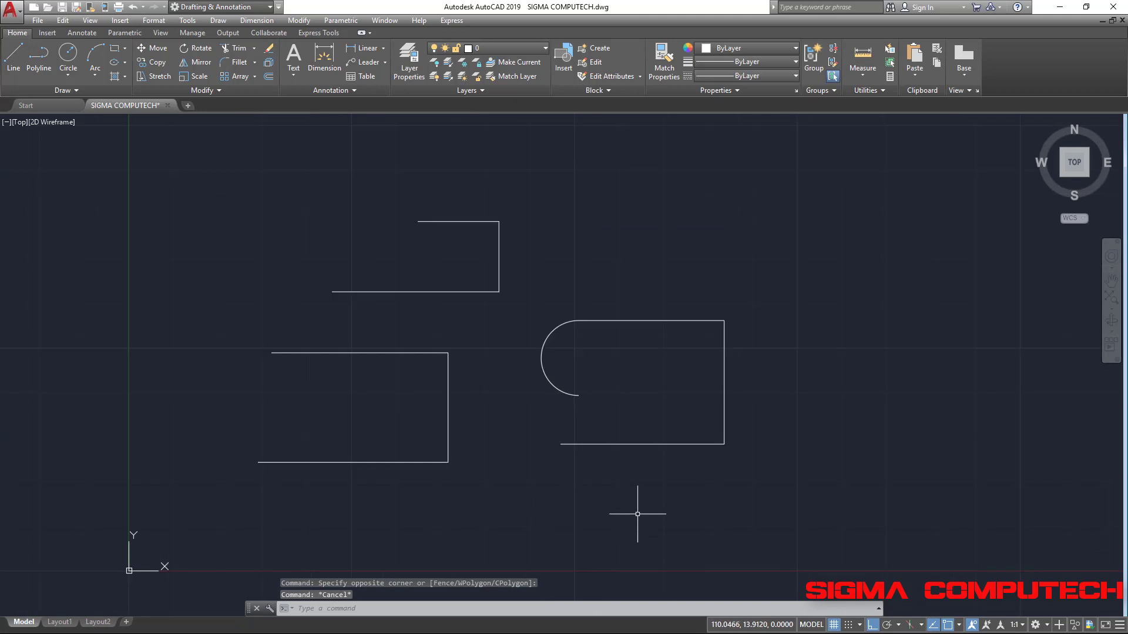
pyautogui.click(746, 512)
pyautogui.click(199, 198)
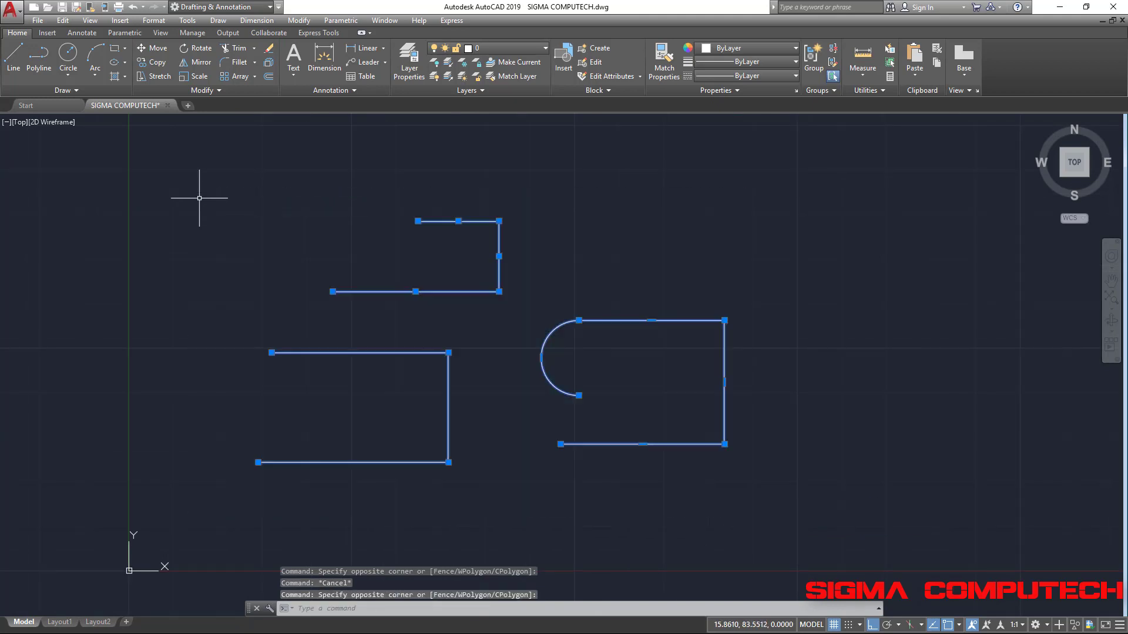
pyautogui.press('Delete')
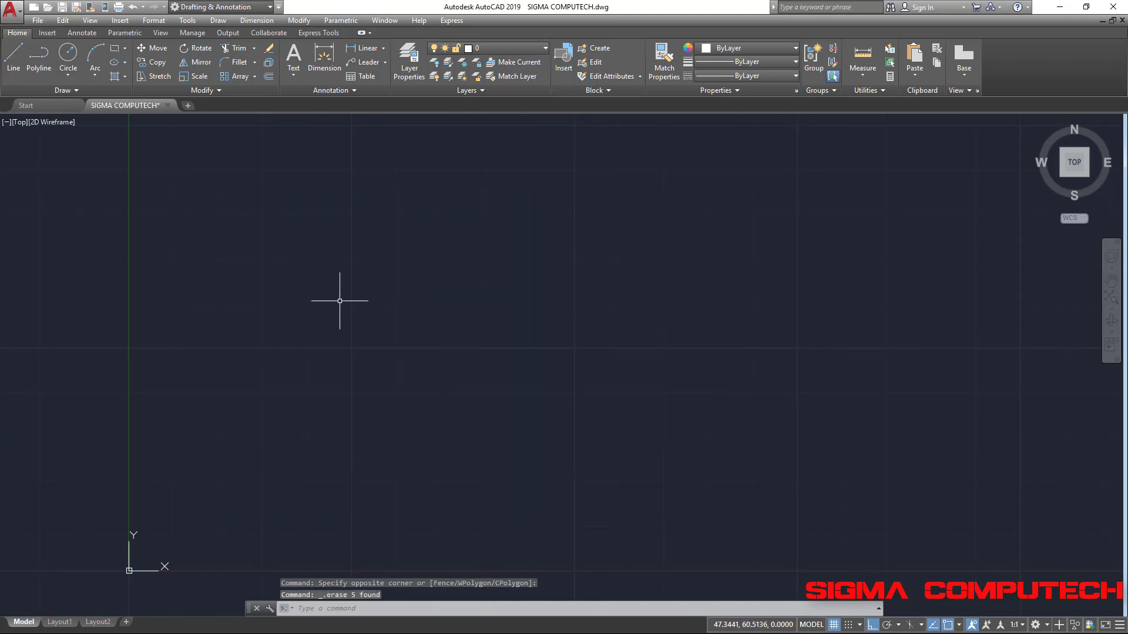
# - Draw a closed triangular 3D polyline on the left with Ortho off, using Close
pyautogui.moveTo(340, 300); pyautogui.dragTo(294, 307, button='middle')
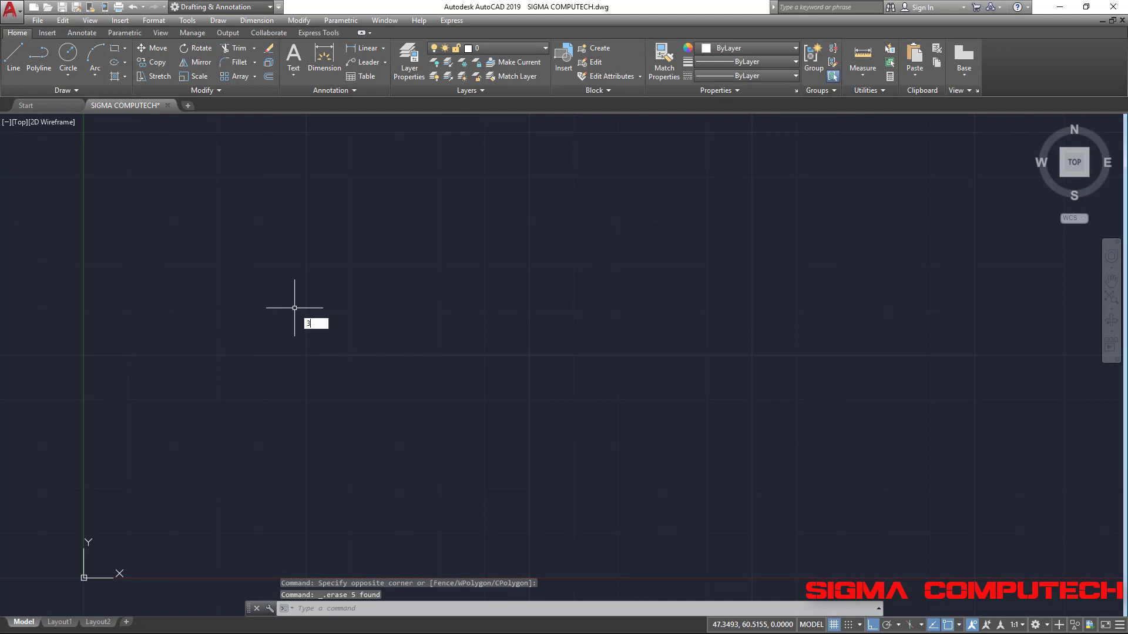
pyautogui.write('DPOLY')
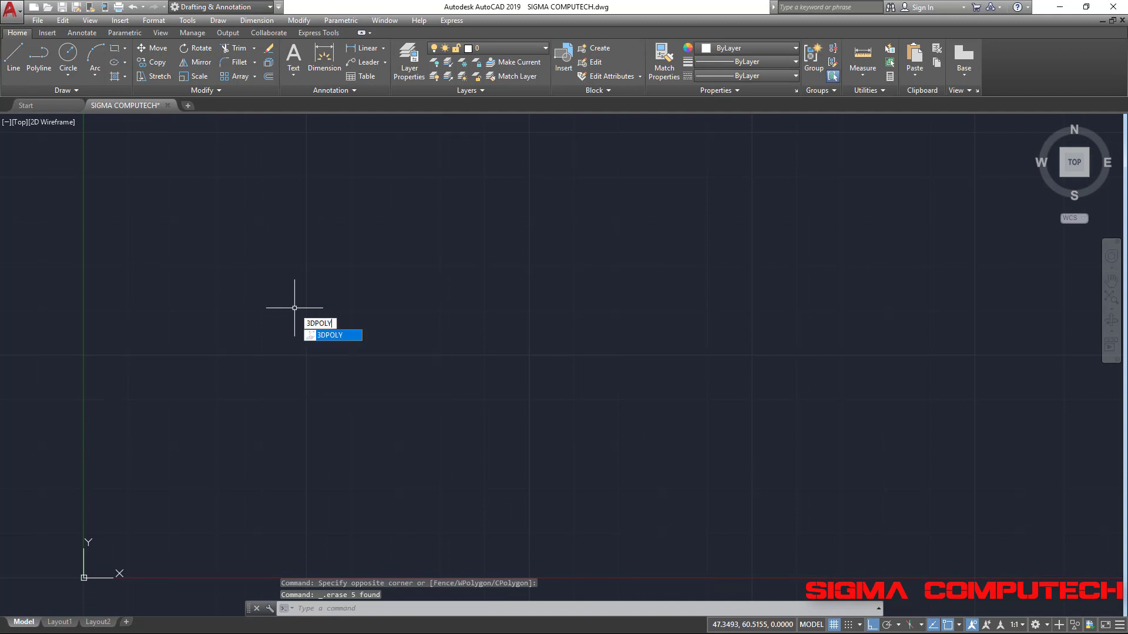
pyautogui.press('Return')
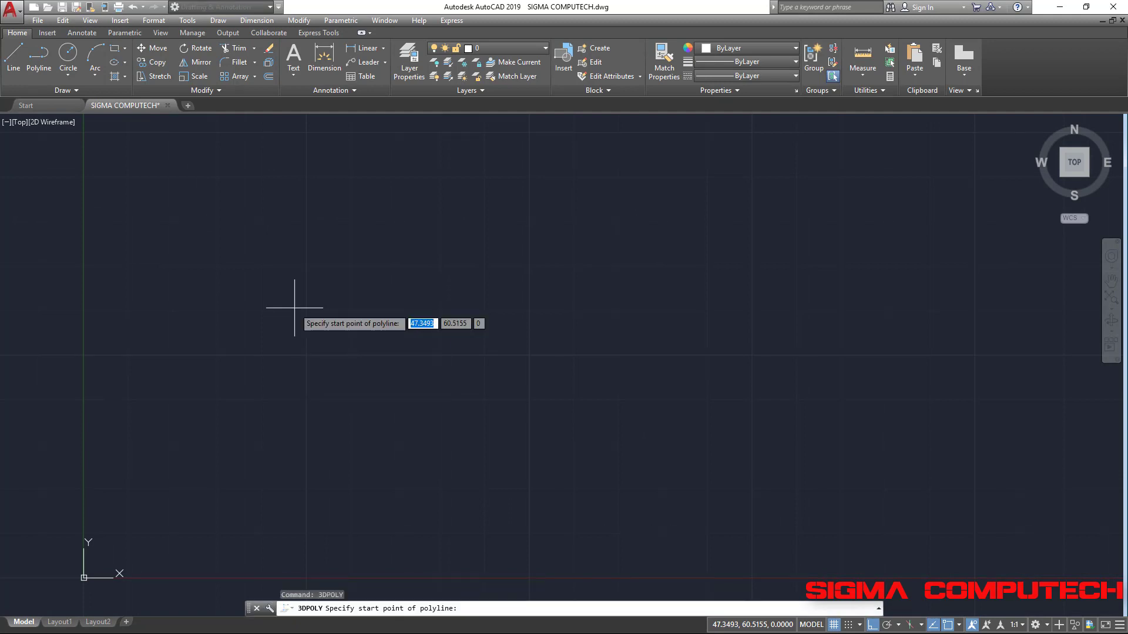
pyautogui.click(267, 421)
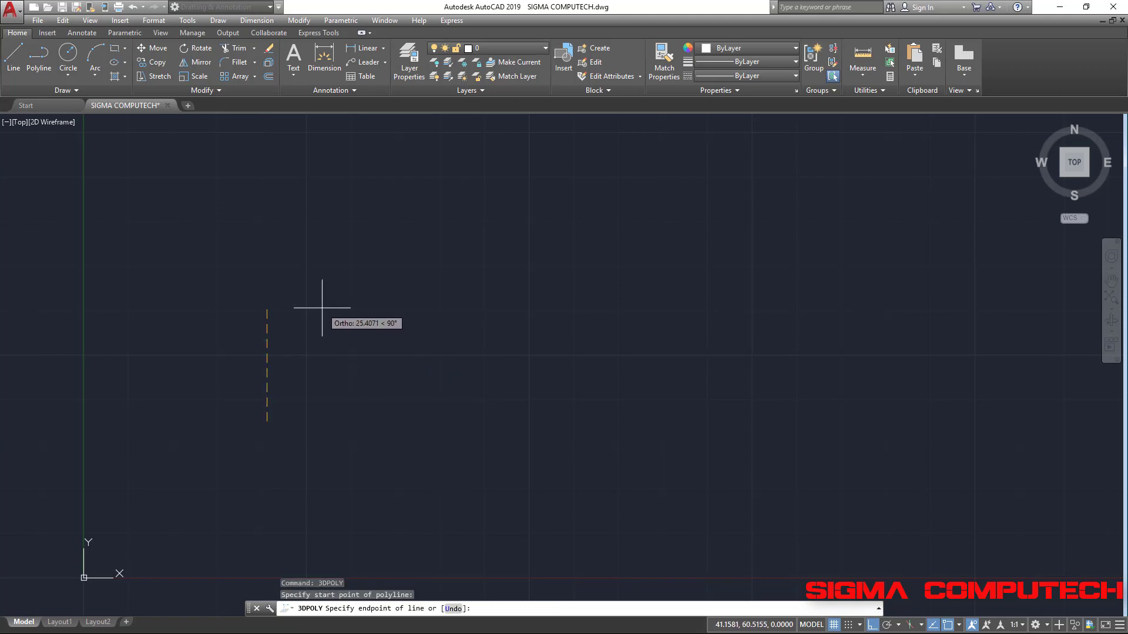
pyautogui.press('F8')
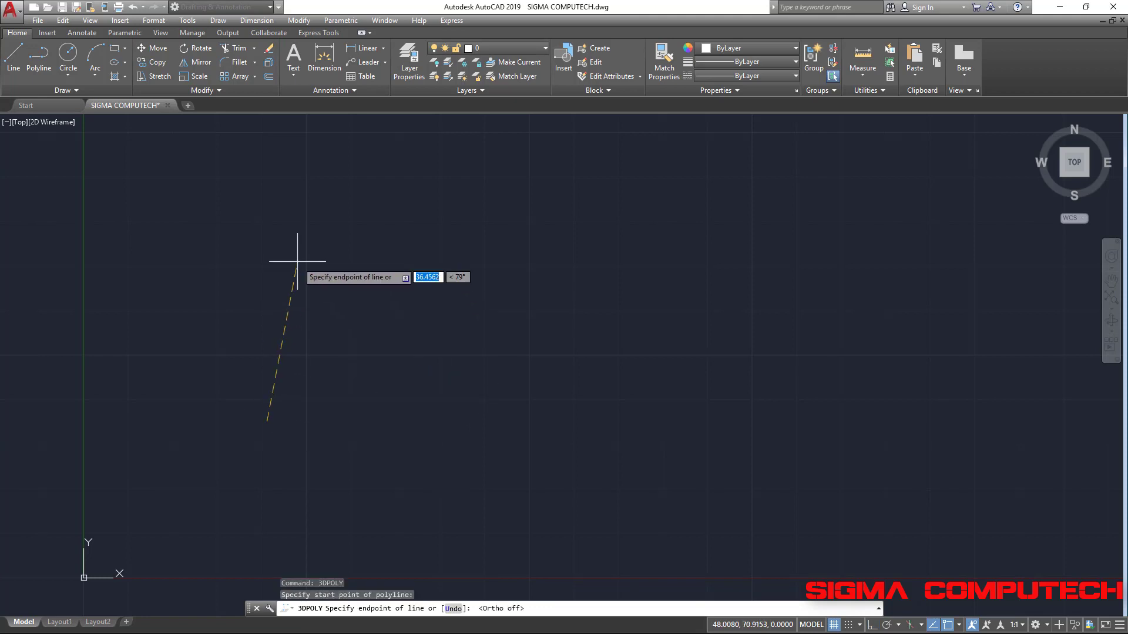
pyautogui.click(297, 262)
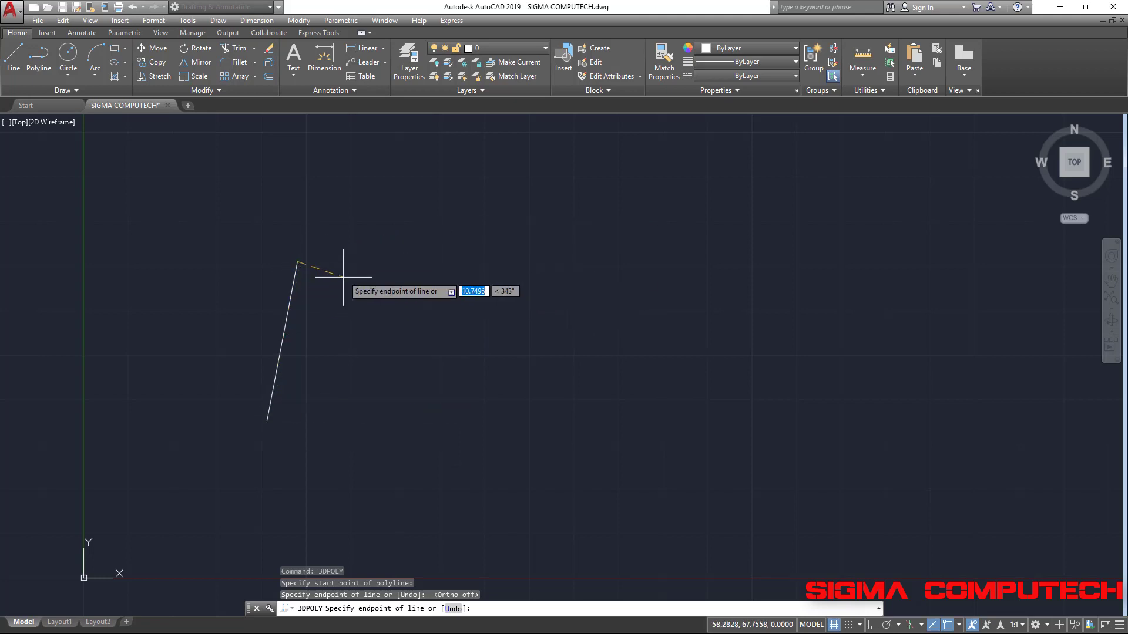
pyautogui.click(491, 243)
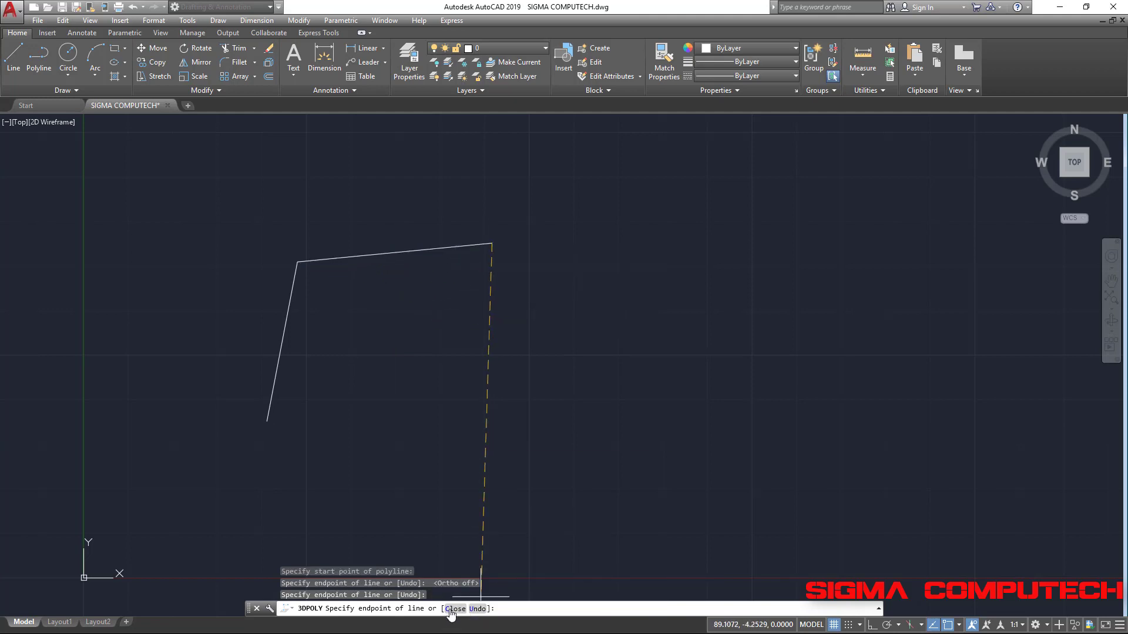
pyautogui.rightClick(492, 315)
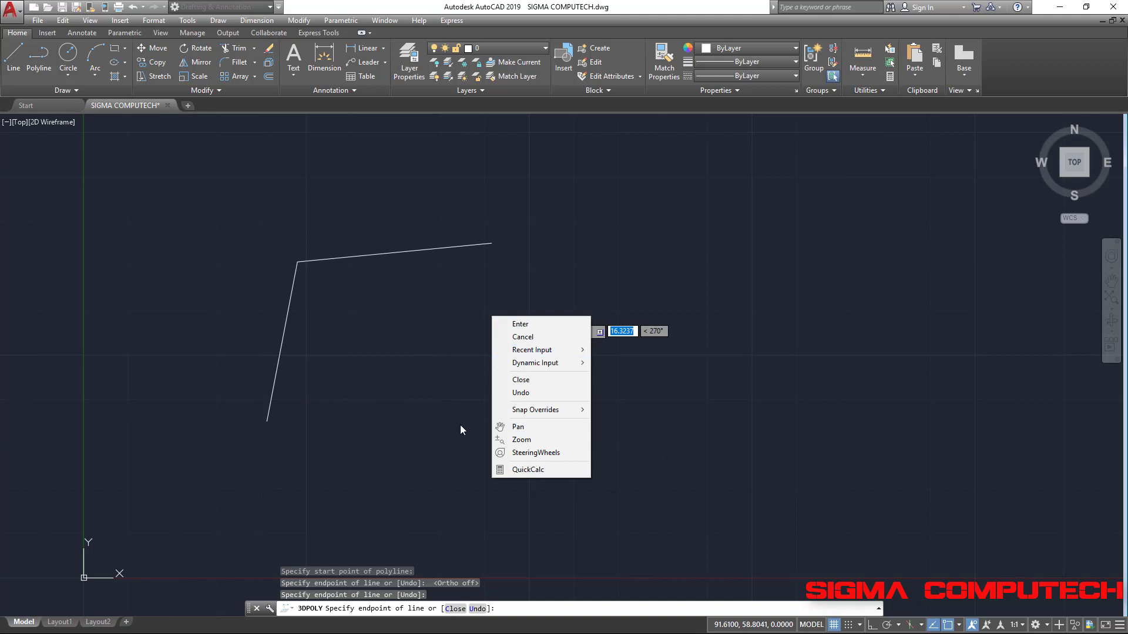
pyautogui.click(535, 380)
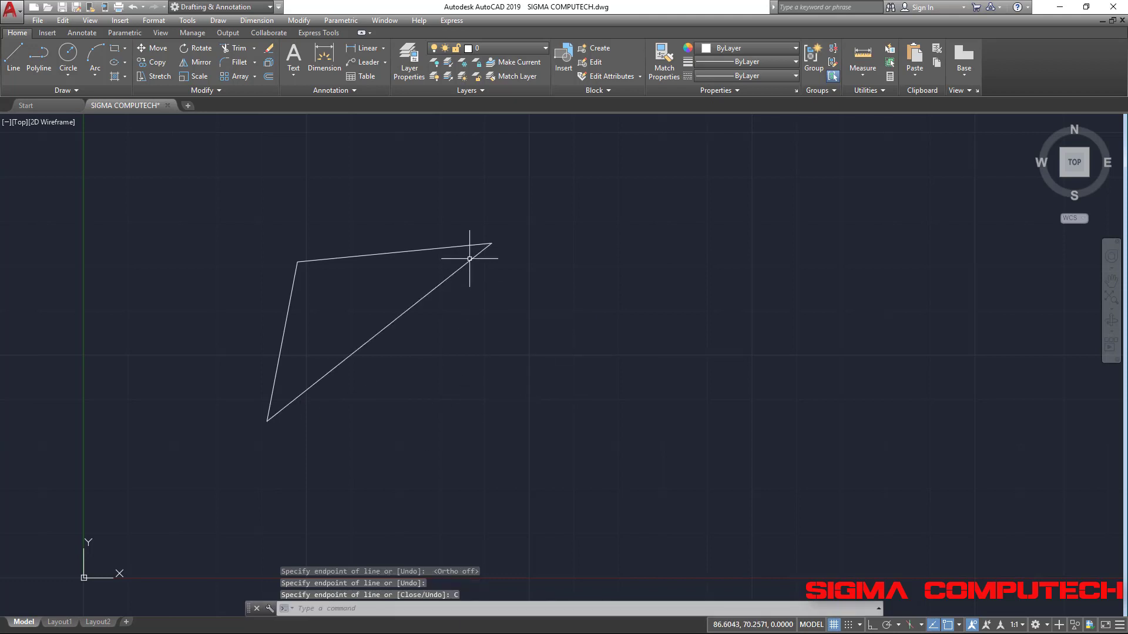
pyautogui.click(329, 366)
# - Repeat 3DPOLY for a second triangle on the right, closing it with C
pyautogui.press('Return')
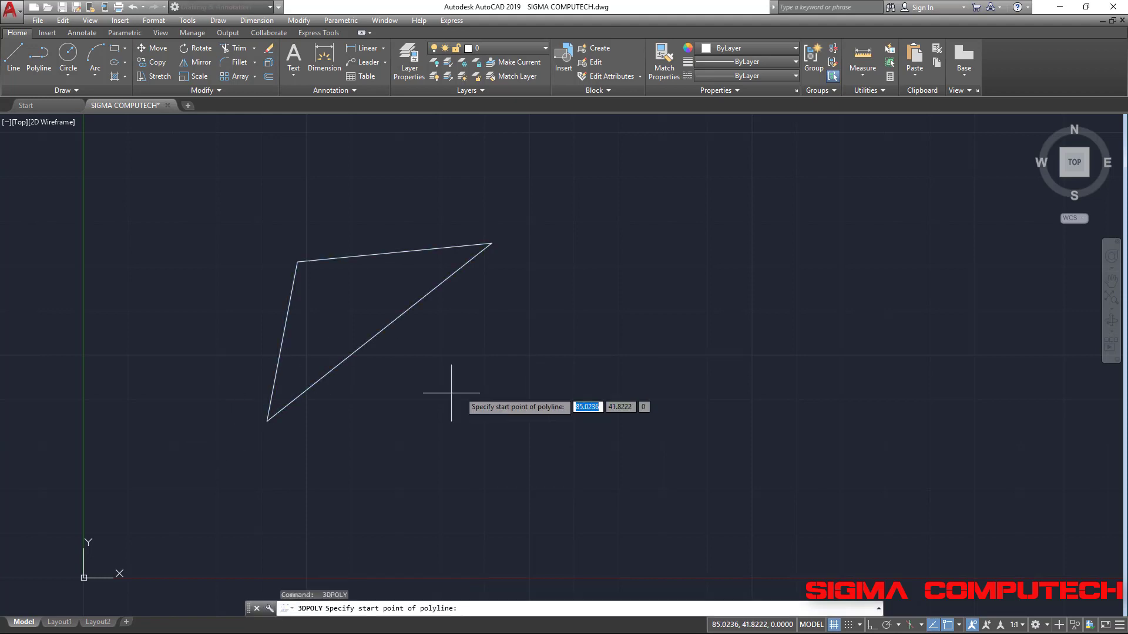
pyautogui.click(451, 391)
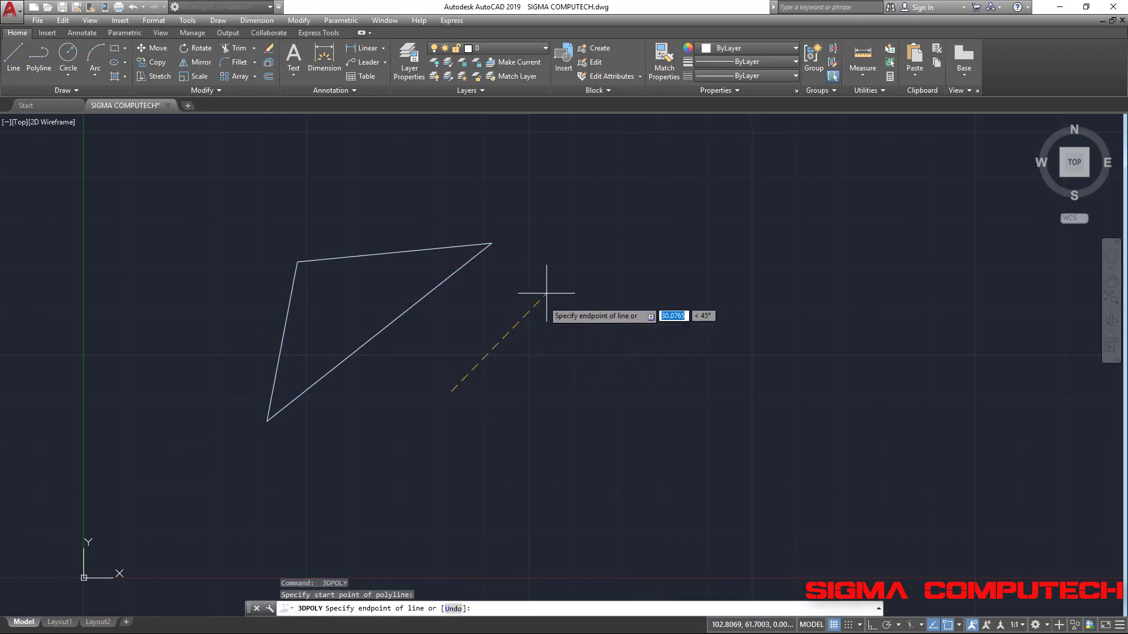
pyautogui.click(552, 275)
pyautogui.click(726, 275)
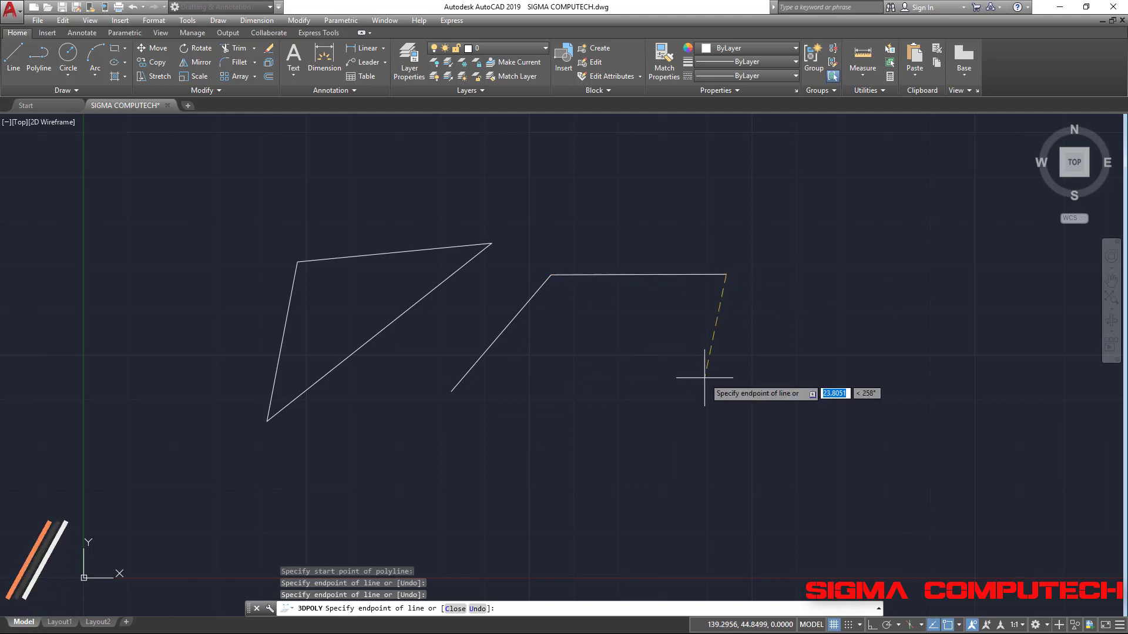
pyautogui.write('C')
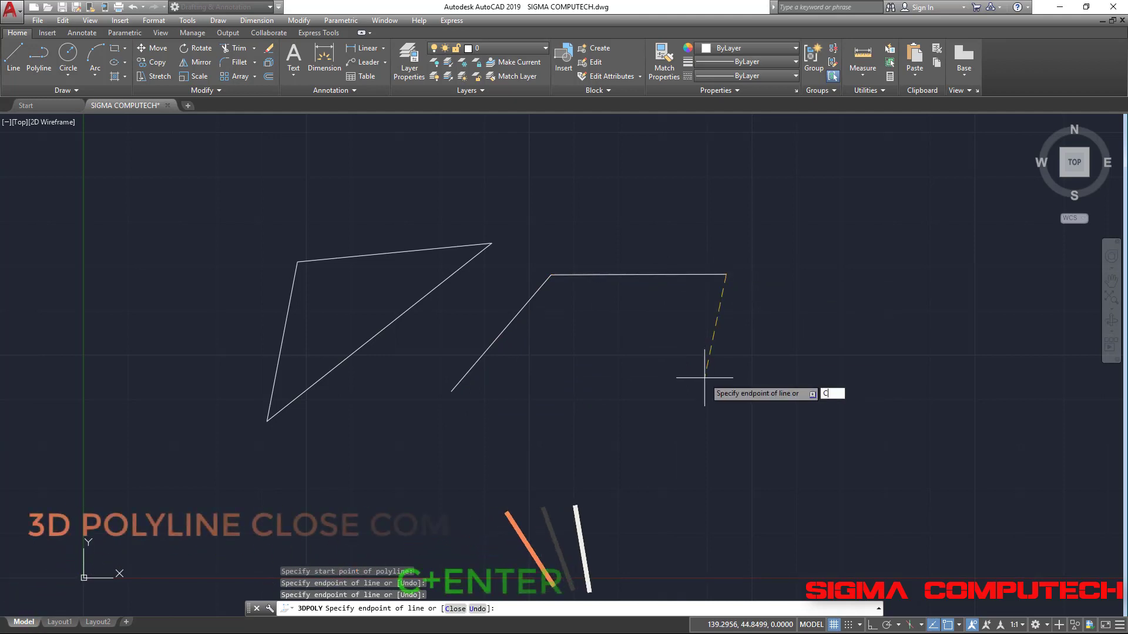
pyautogui.press('Return')
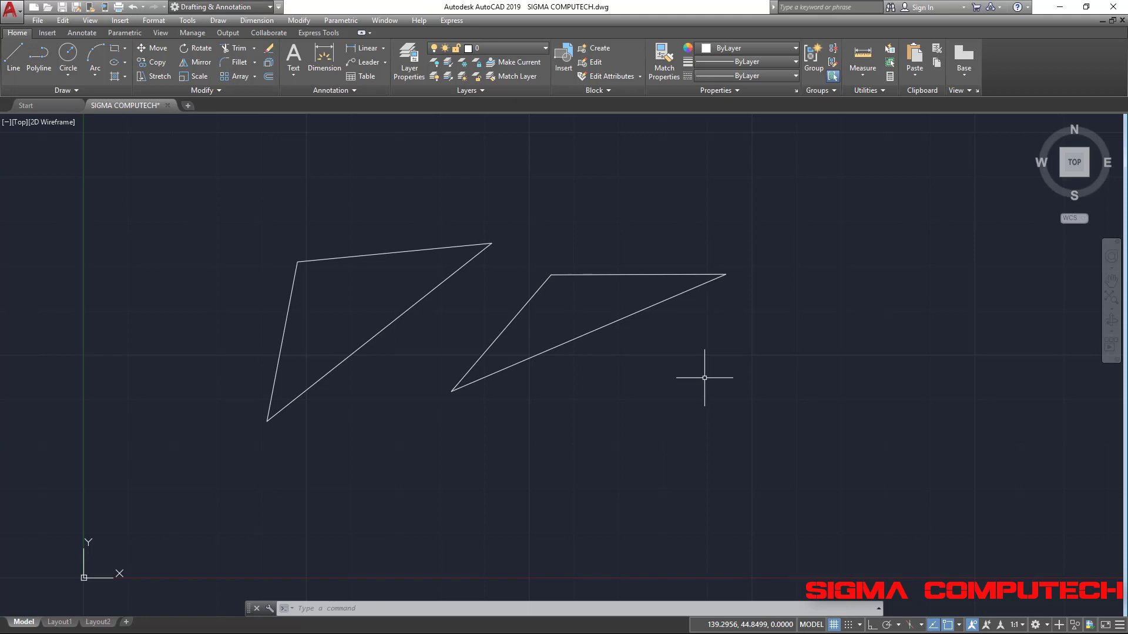
# - Stretch the right triangle's top-right vertex far to the right and down into a long, flat triangle
pyautogui.click(704, 378)
pyautogui.click(604, 285)
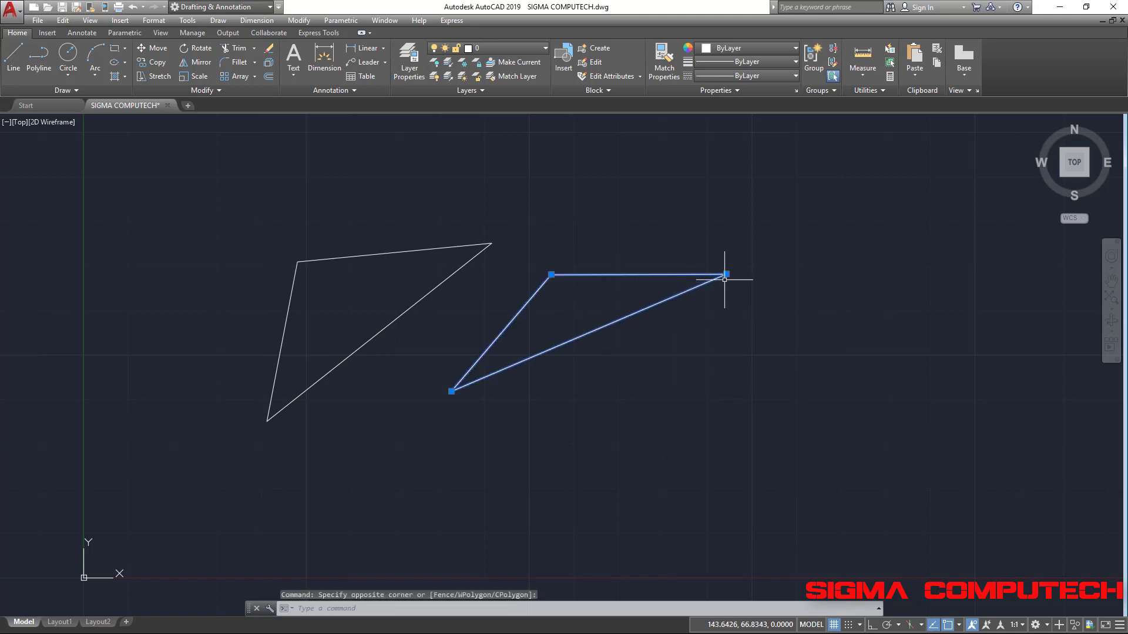
pyautogui.moveTo(725, 275)
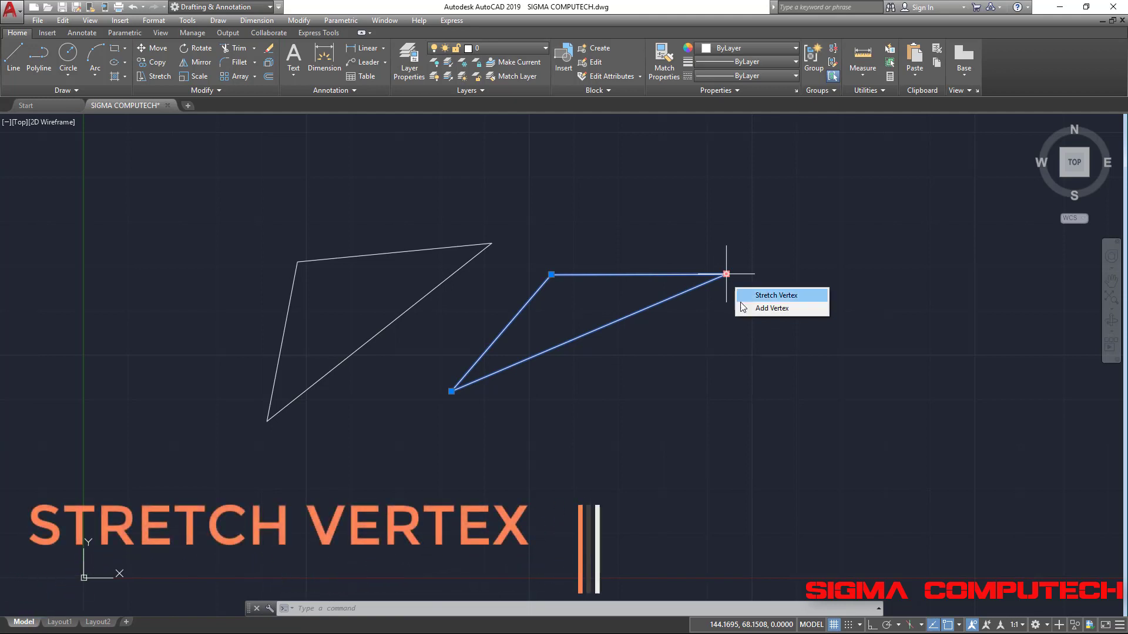
pyautogui.click(726, 275)
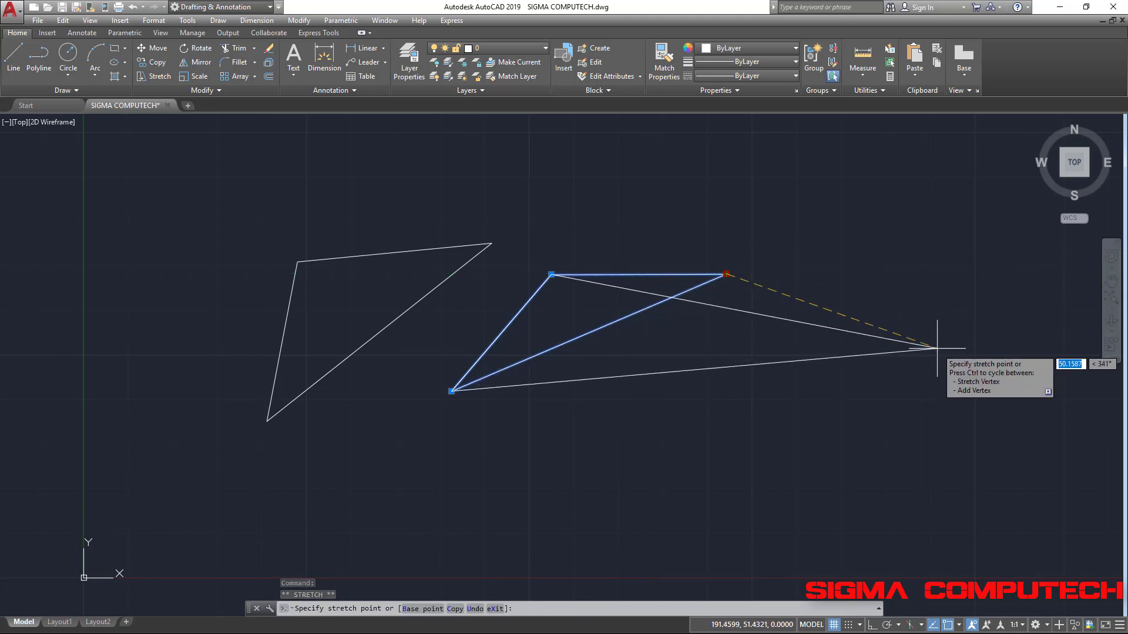
pyautogui.click(937, 347)
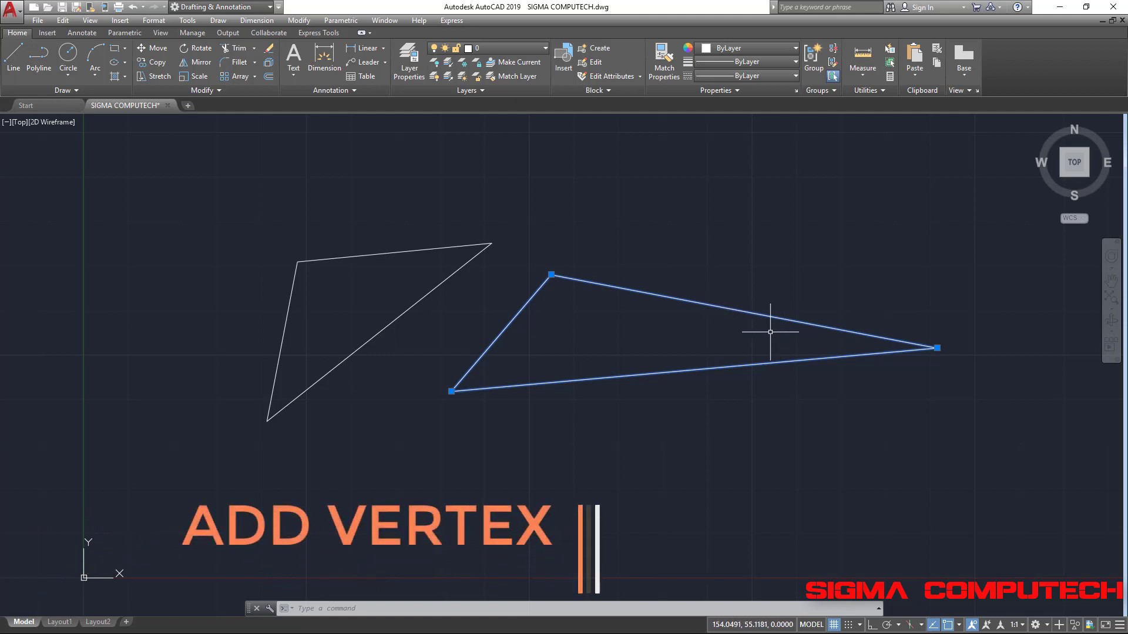
pyautogui.moveTo(551, 275)
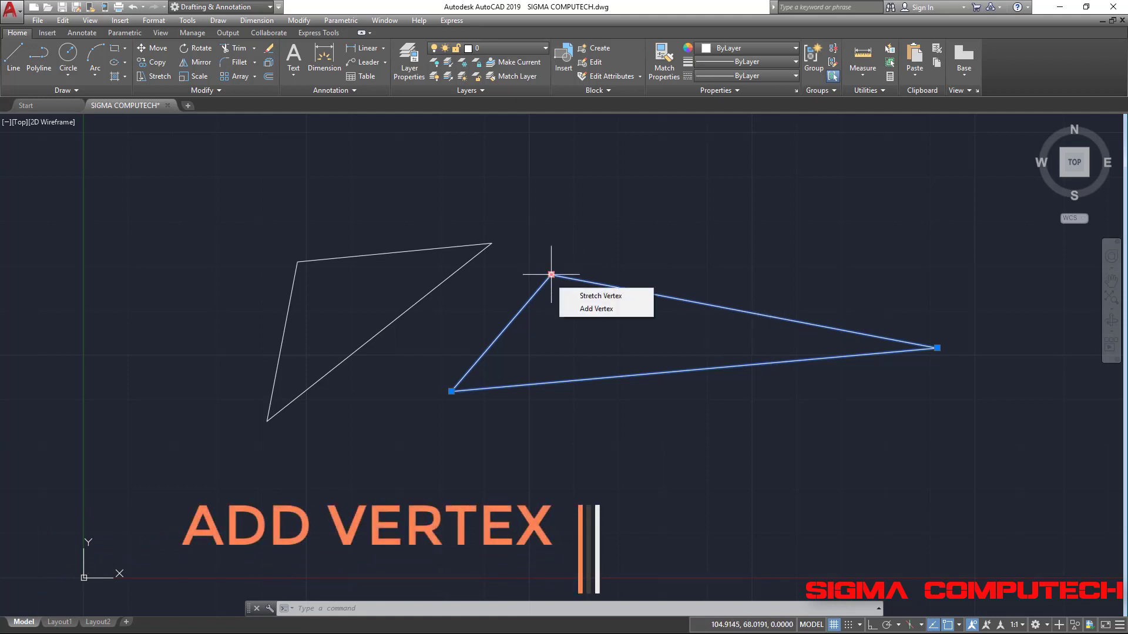
# - Add a vertex above the right triangle's top edge, making a quadrilateral
pyautogui.click(602, 314)
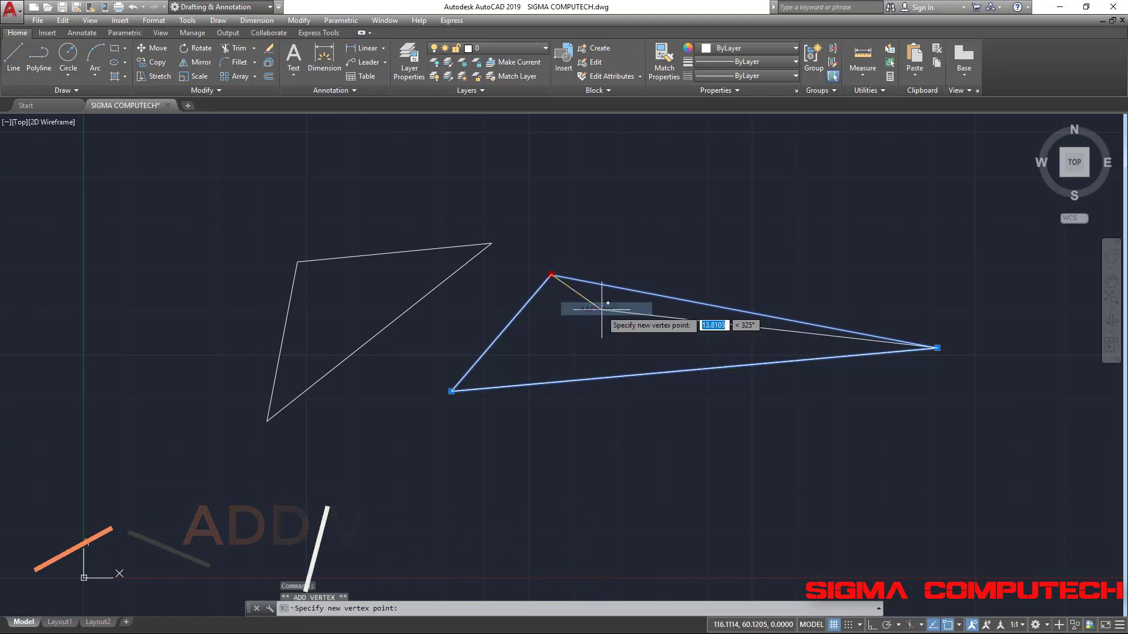
pyautogui.click(756, 245)
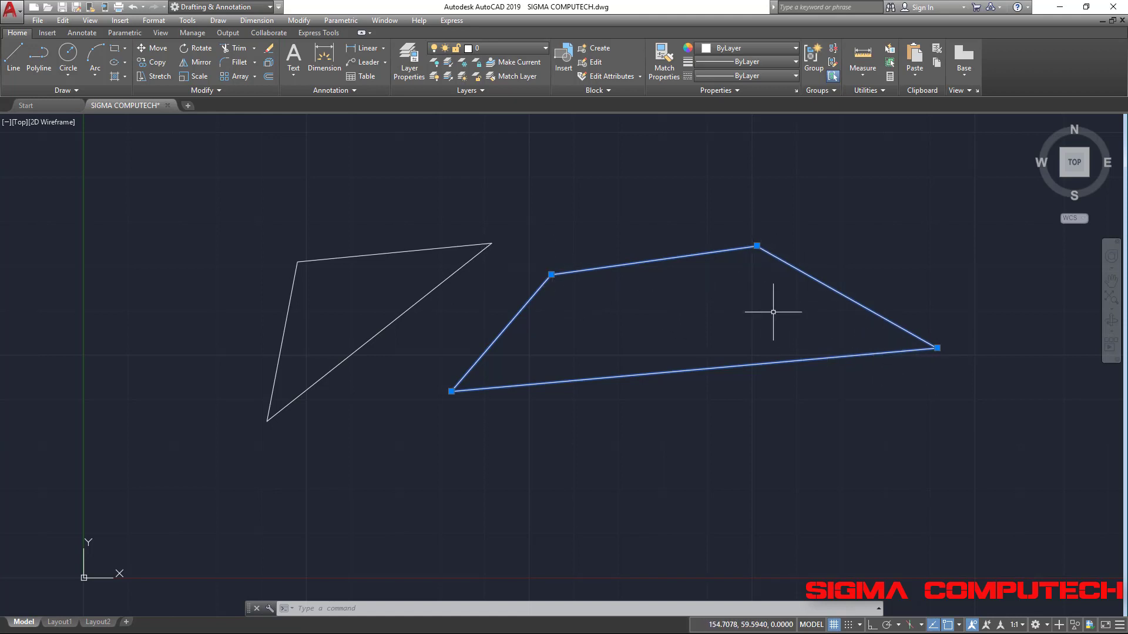
# - Select the triangle and the quadrilateral with a crossing window and delete them
pyautogui.click(950, 461)
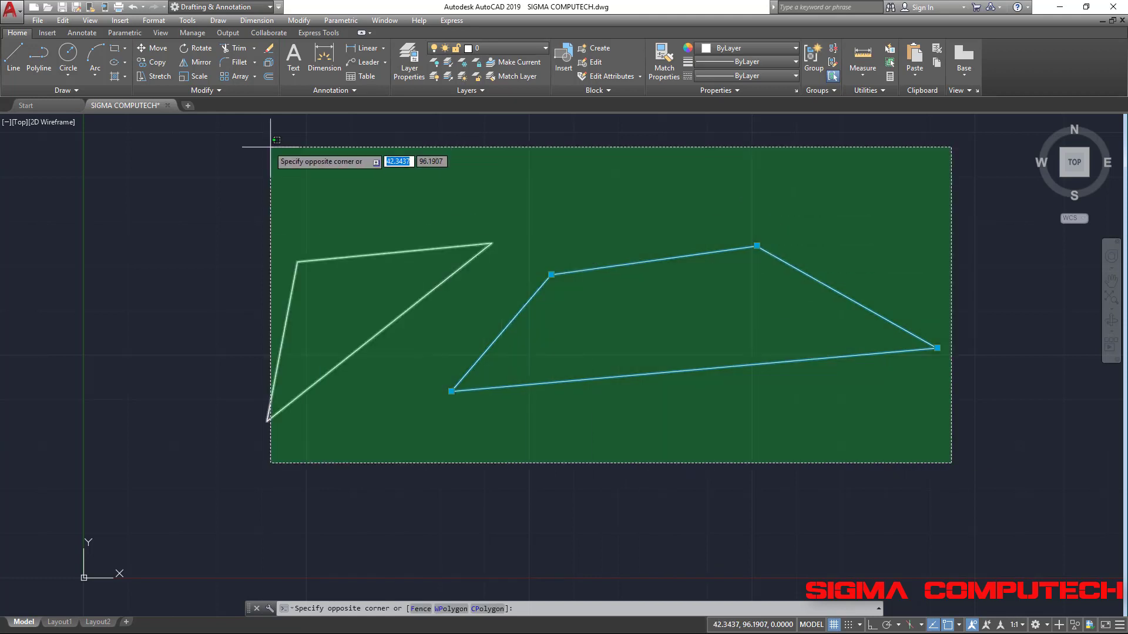
pyautogui.click(269, 144)
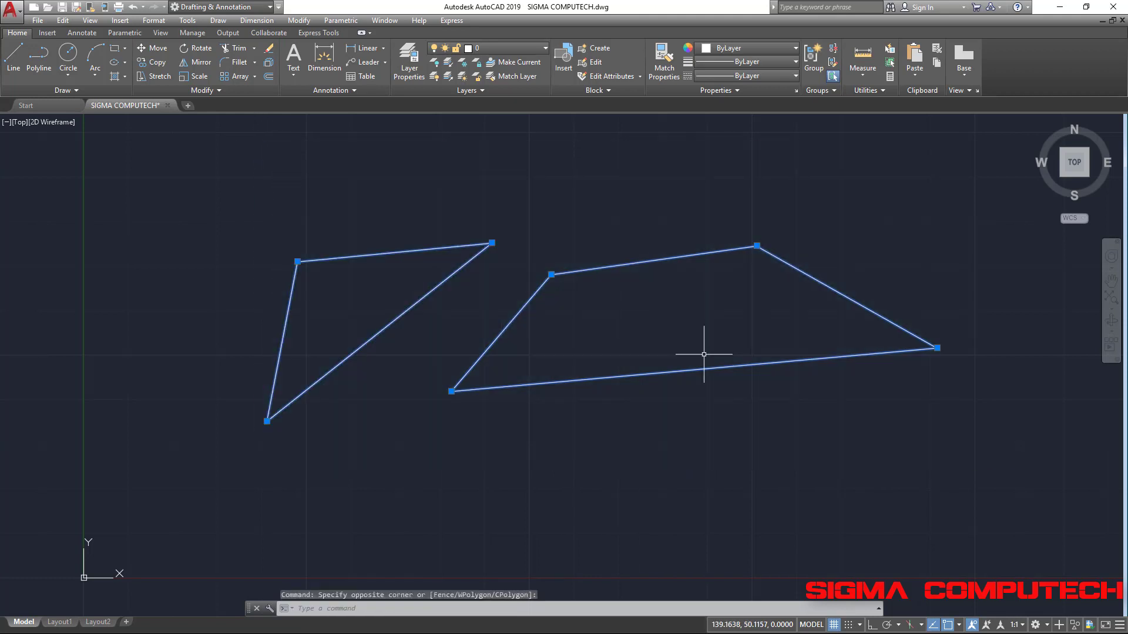
pyautogui.press('Delete')
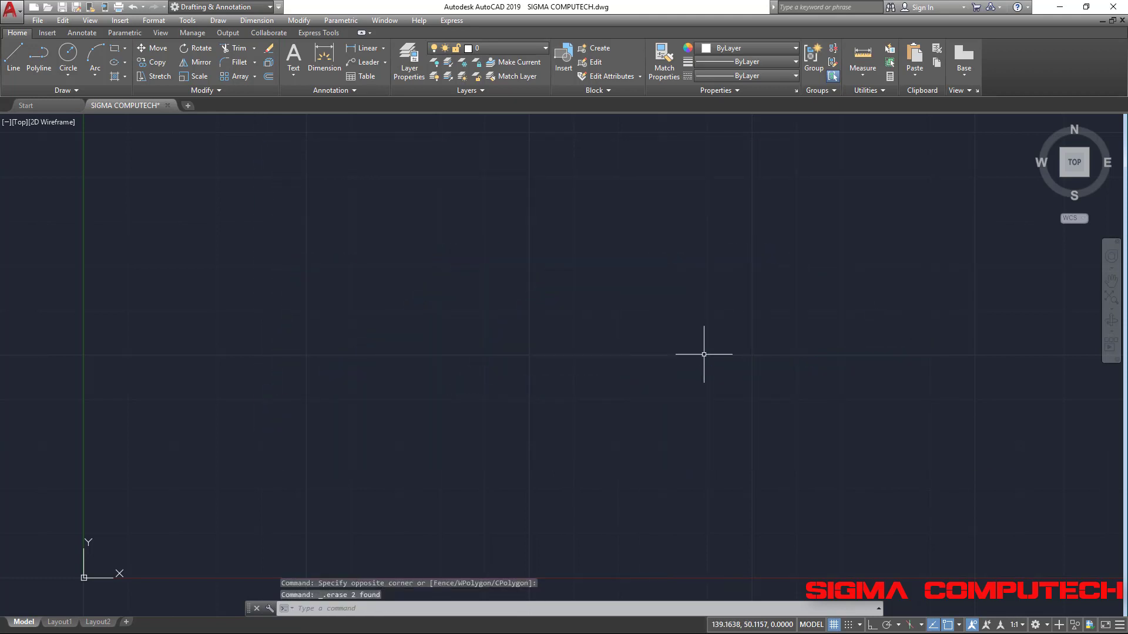